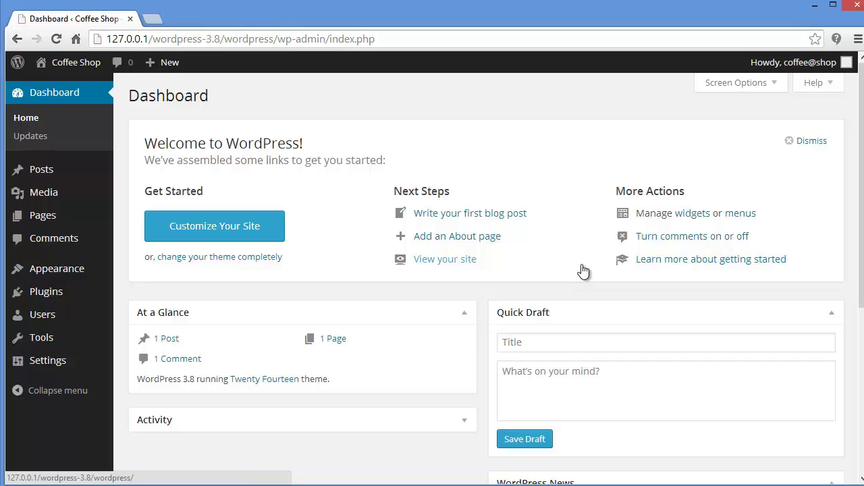
Open Appearance > Themes and review Twenty Fourteen, Twenty Thirteen and Twenty Twelve
left_click(37, 273)
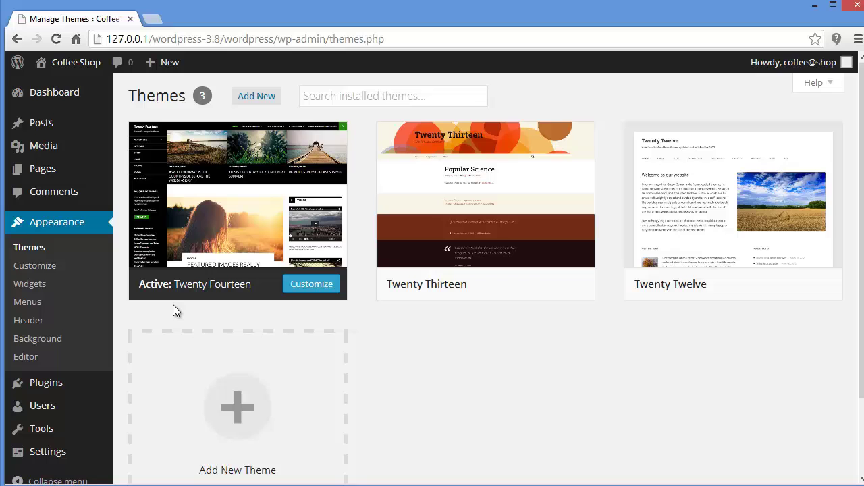
mouse_move(415, 291)
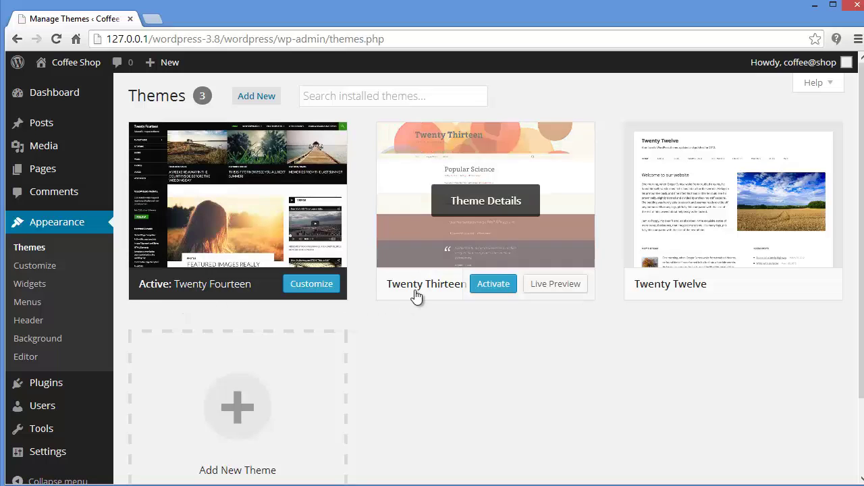
mouse_move(693, 295)
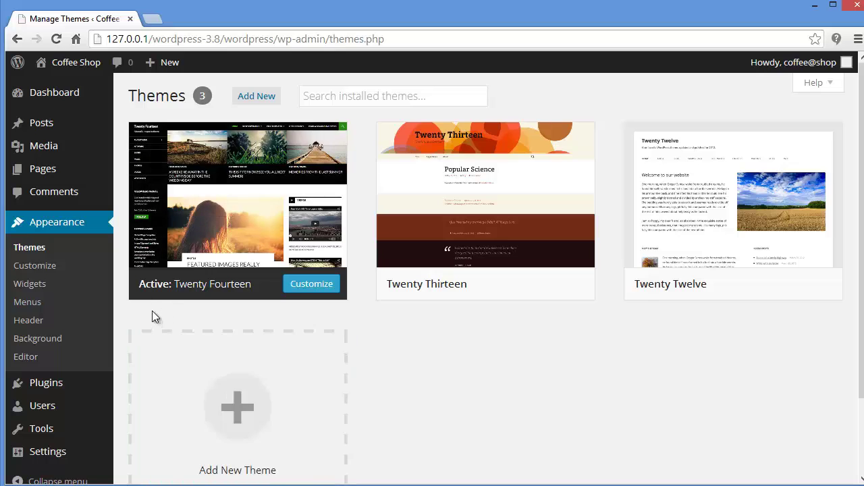
mouse_move(158, 292)
mouse_move(498, 300)
left_click(331, 95)
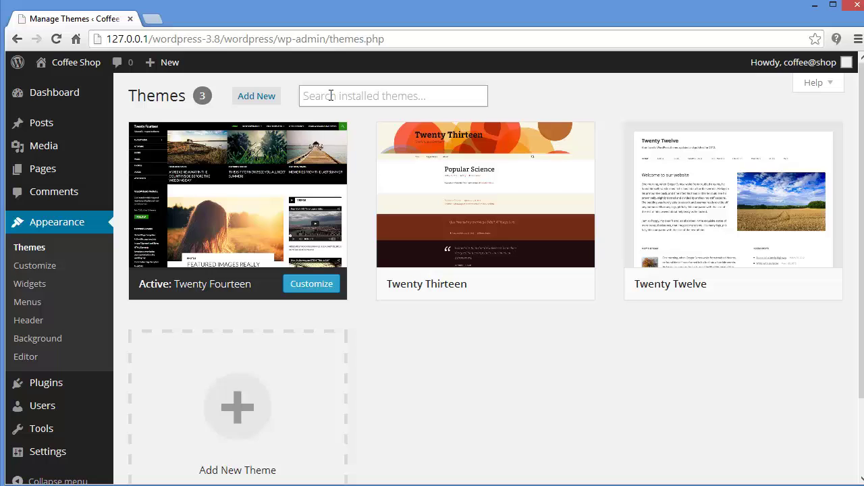
Open the Add New themes page and try its keyword search
left_click(251, 108)
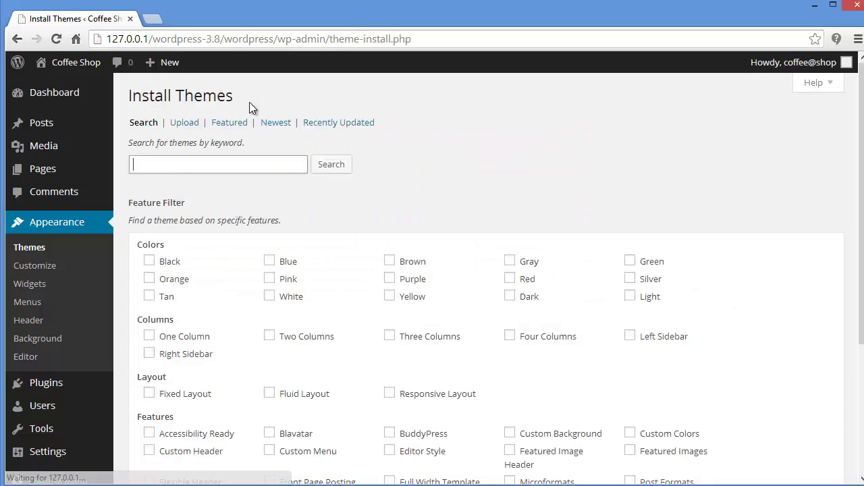
left_click(278, 164)
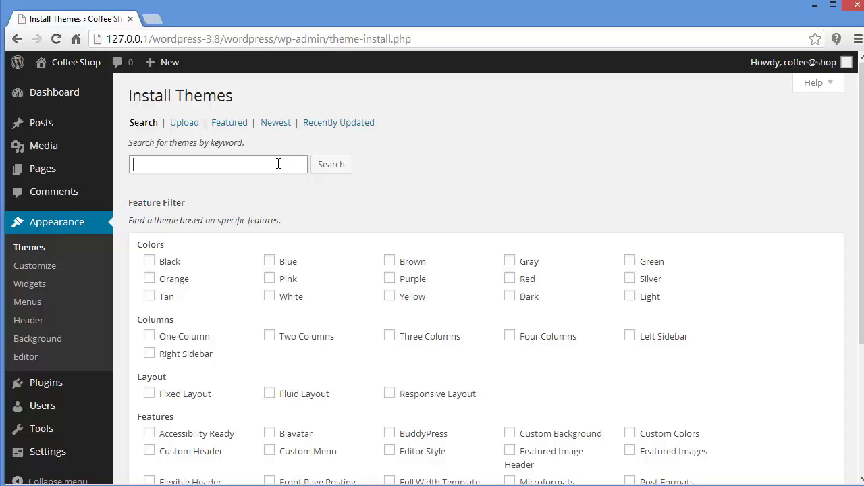
left_click(353, 209)
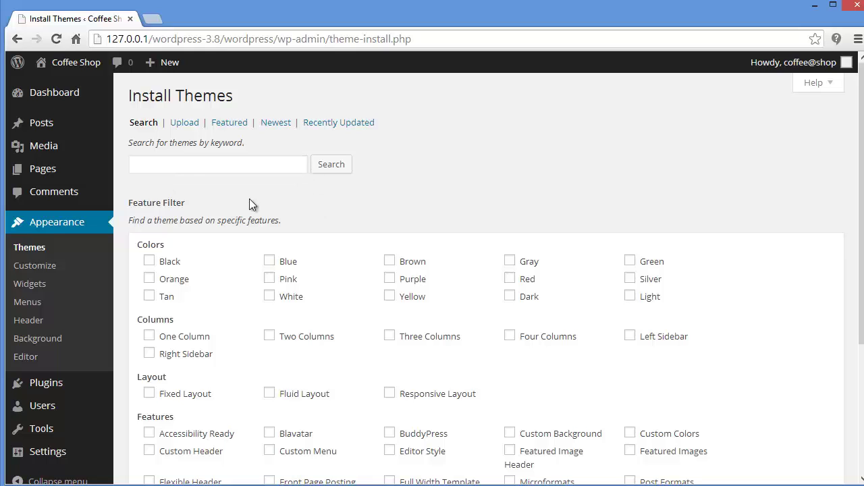
Upload andrinatheme.zip and install it as a new theme
left_click(185, 124)
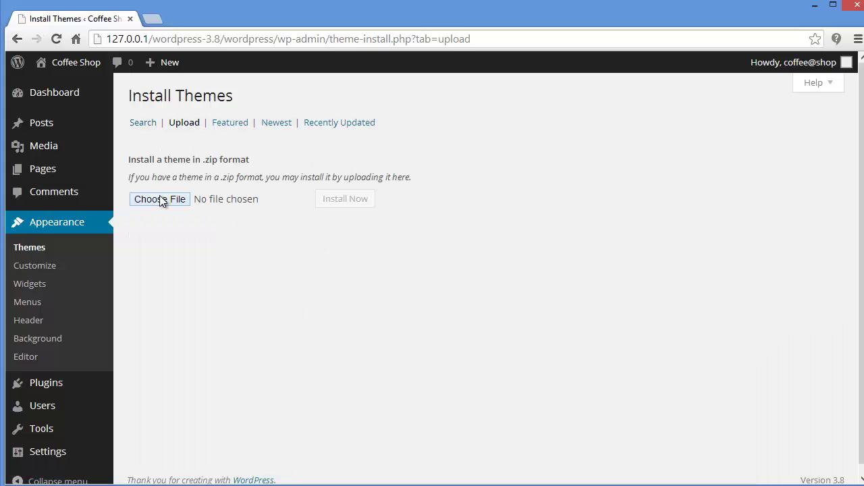
left_click(160, 200)
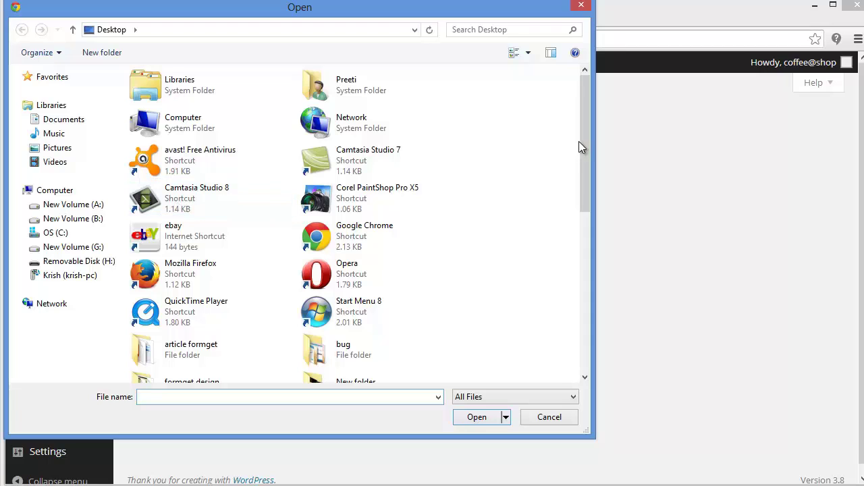
left_click_drag(583, 140, 571, 260)
left_click(383, 215)
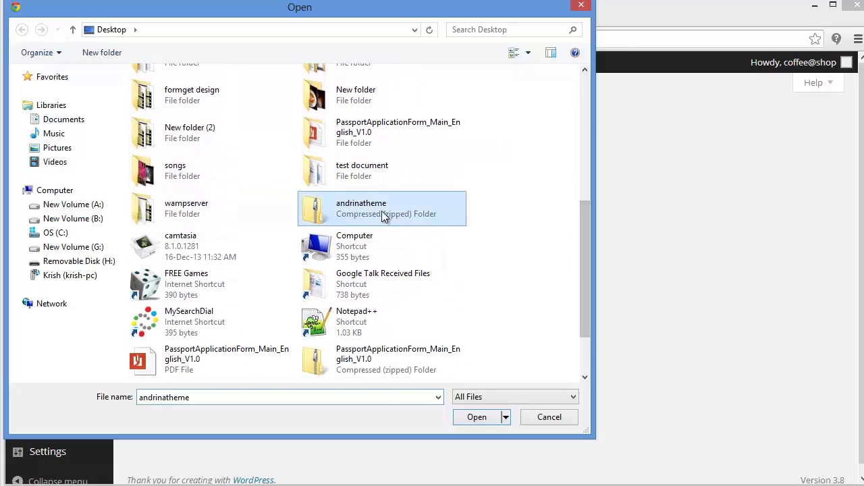
left_click(475, 417)
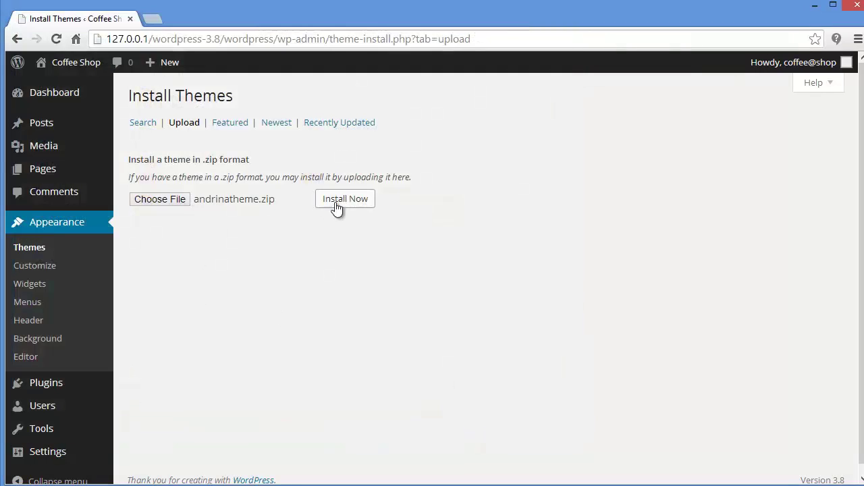
left_click(336, 203)
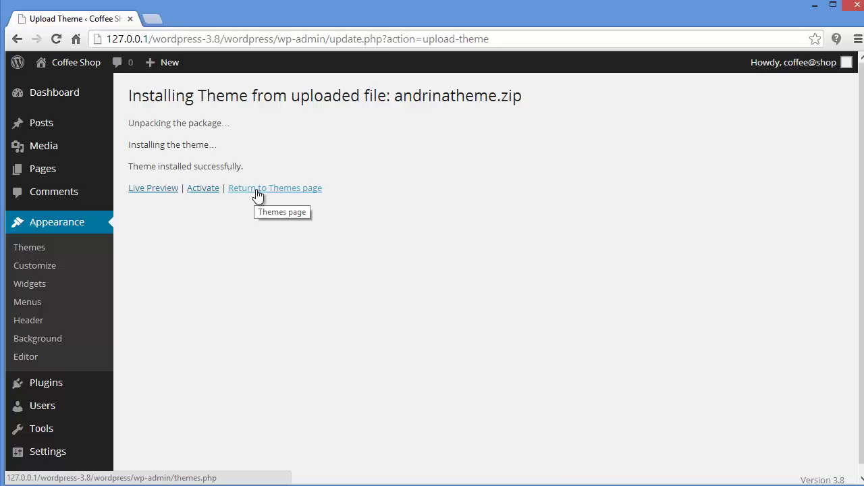
Activate the Andrina theme and visit the live Coffee Shop site
left_click(194, 190)
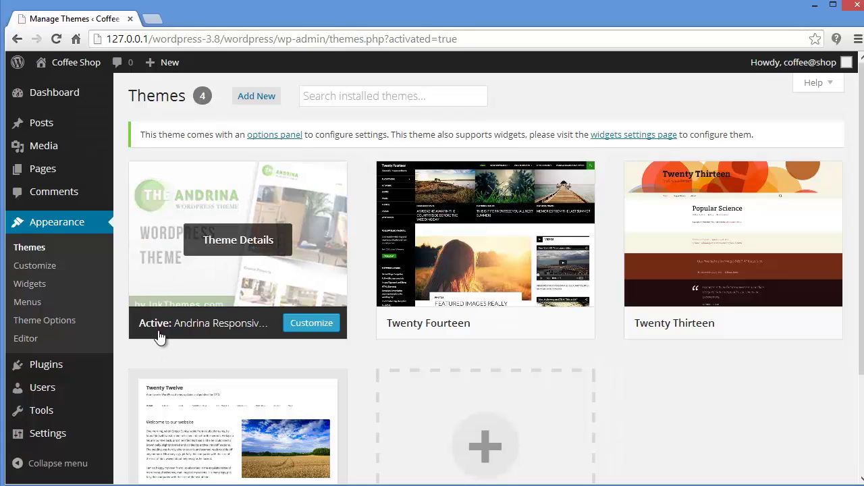
mouse_move(83, 69)
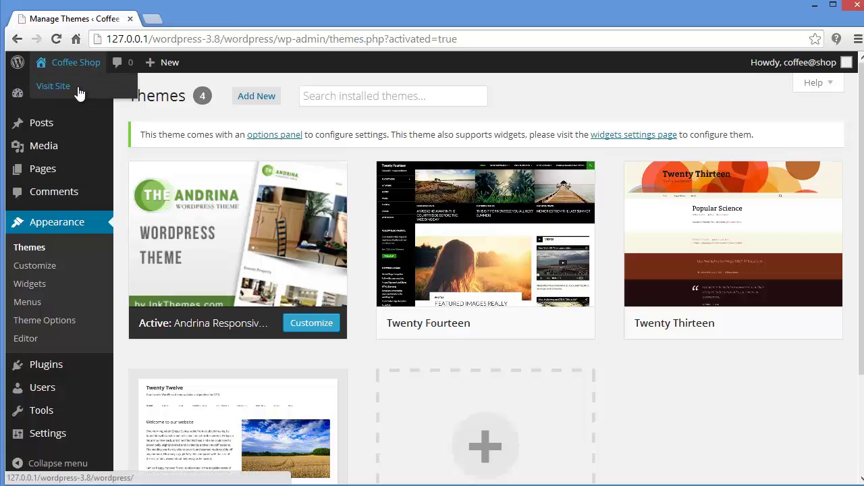
left_click(79, 89)
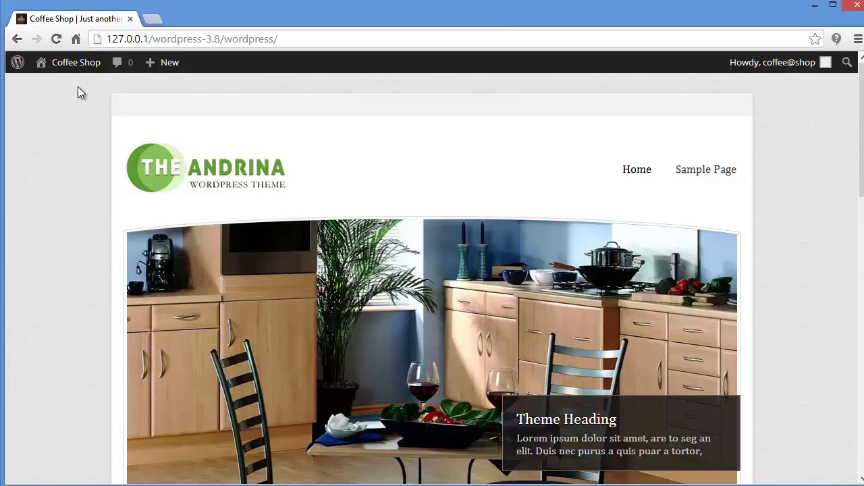
left_click_drag(859, 129, 863, 110)
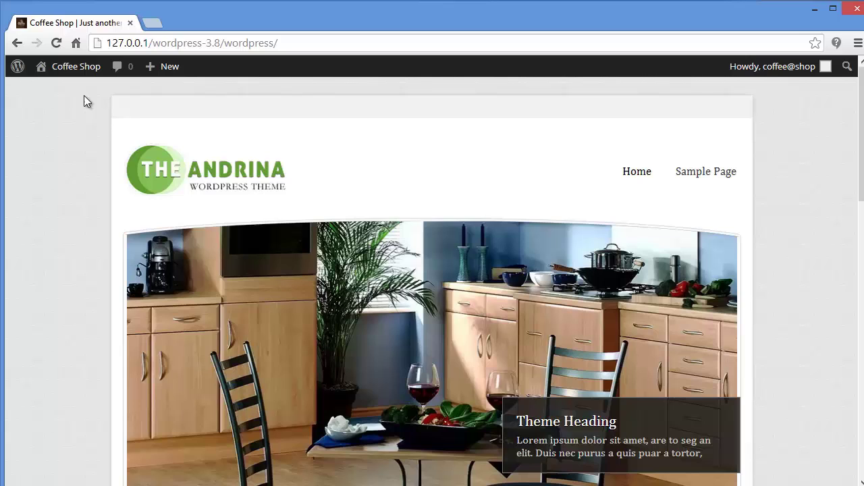
Return to the dashboard and open Appearance > Theme Options for Andrina
mouse_move(64, 73)
left_click(64, 93)
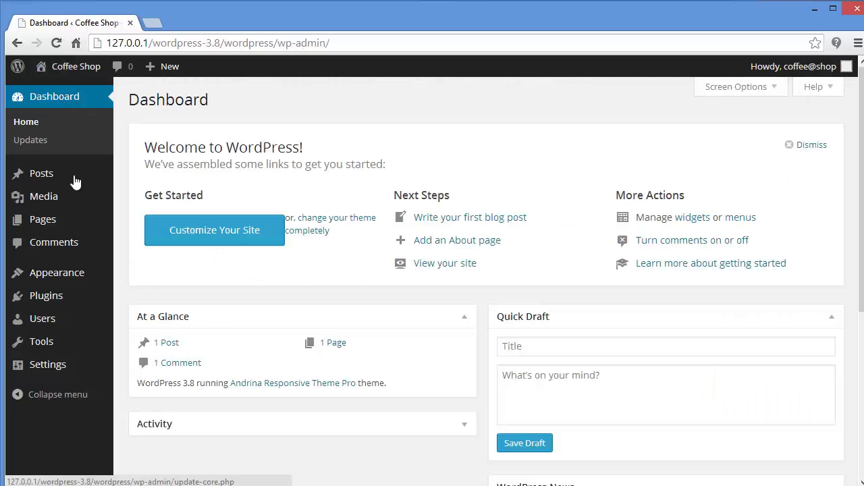
mouse_move(75, 273)
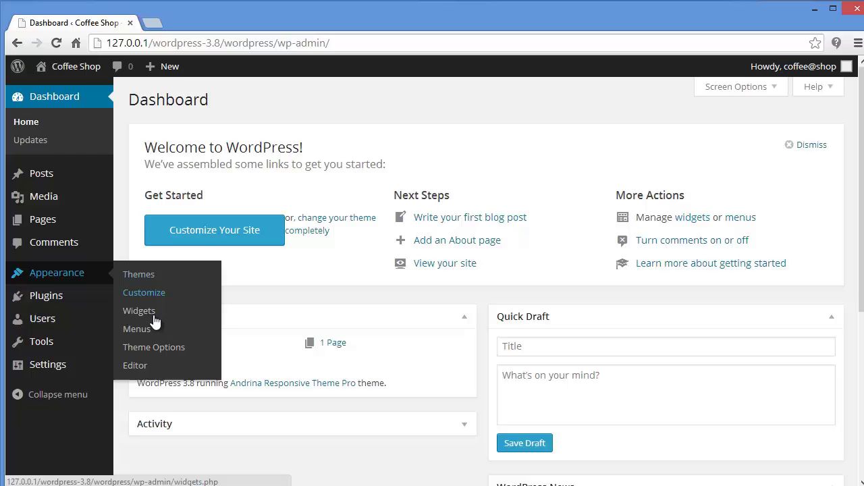
left_click(155, 348)
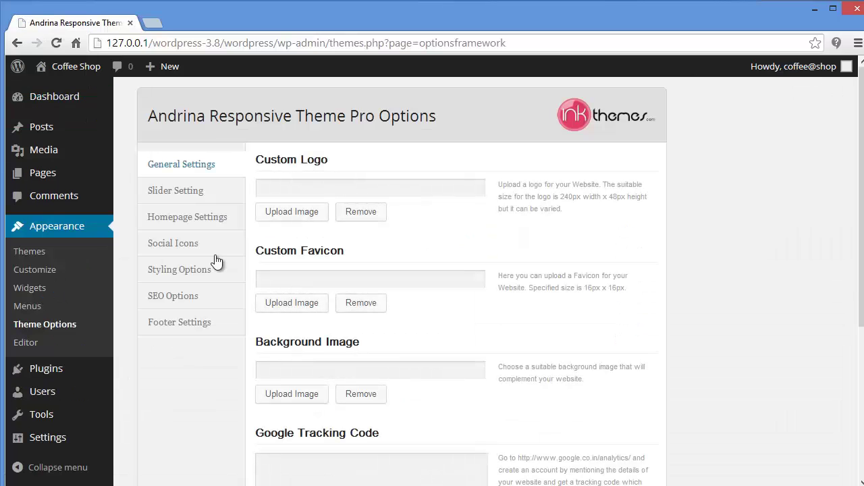
left_click_drag(146, 114, 337, 117)
left_click(456, 121)
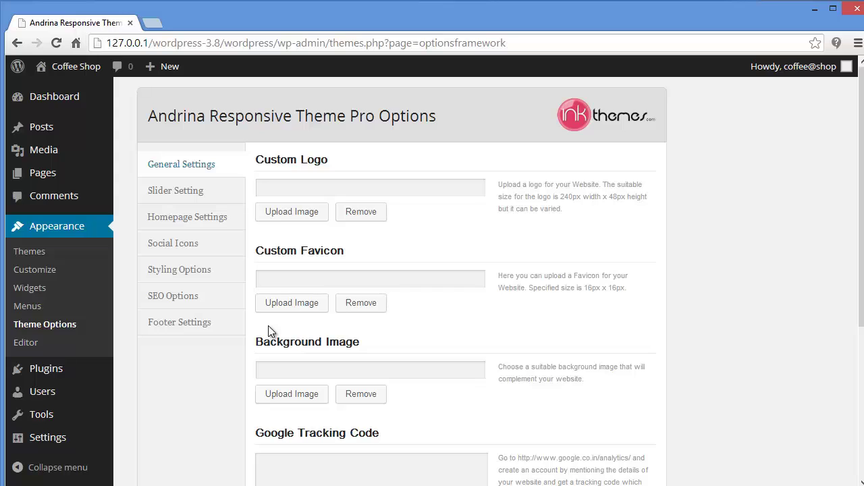
scroll(270, 330, "down", 1)
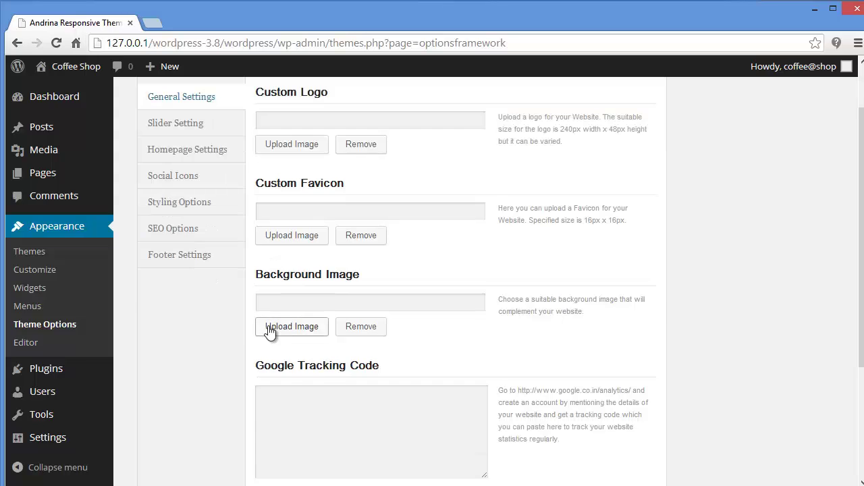
scroll(337, 331, "up", 1)
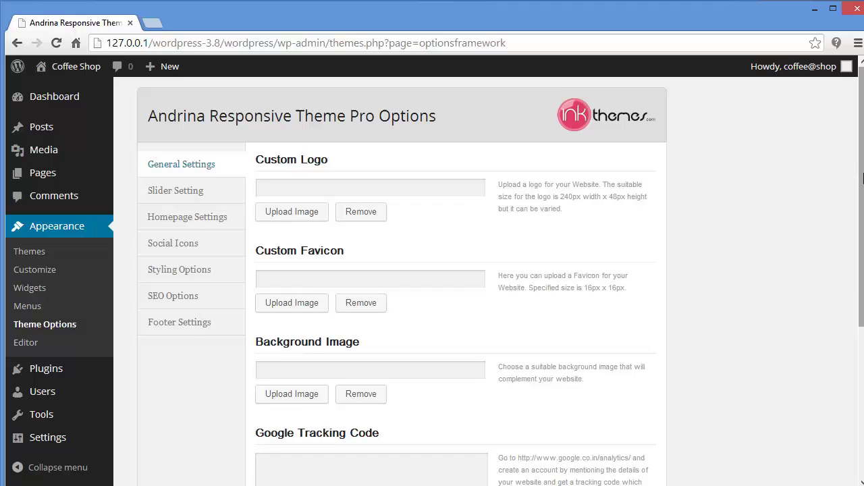
scroll(810, 217, "down", 1)
scroll(761, 118, "up", 1)
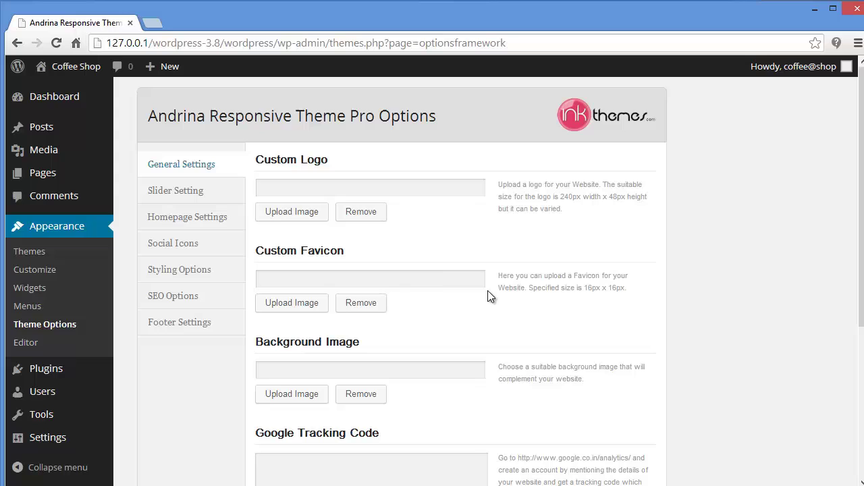
scroll(862, 276, "down", 1)
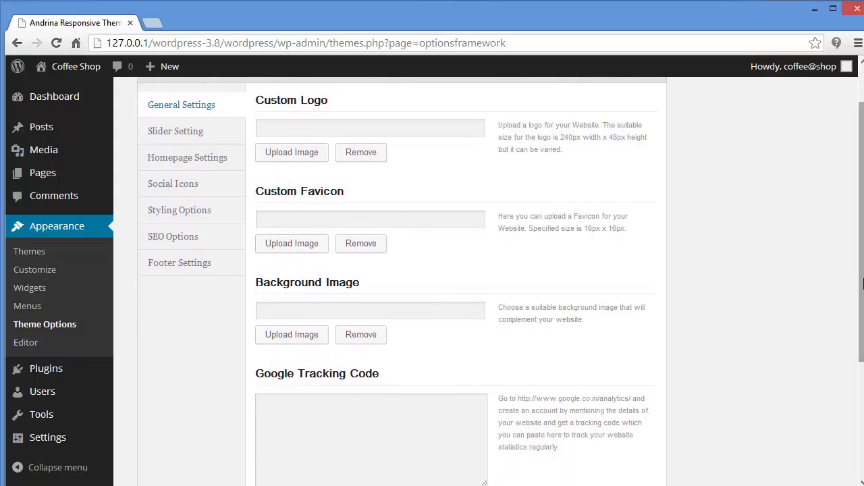
left_click_drag(546, 230, 626, 231)
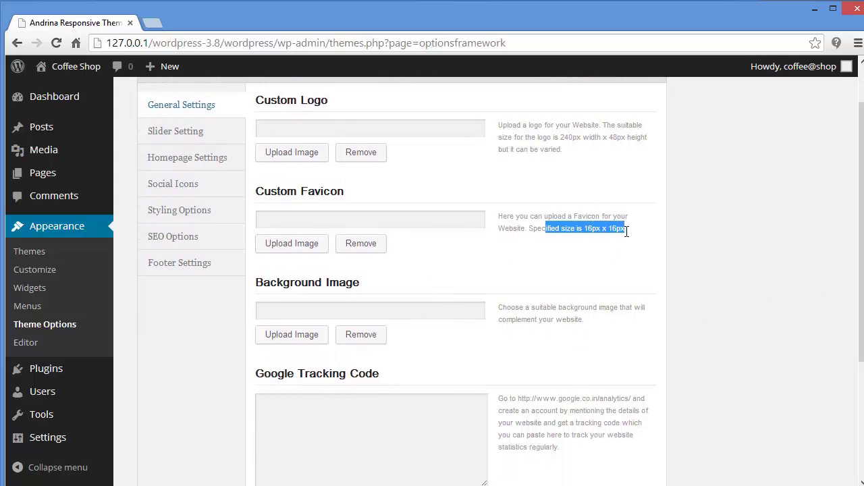
scroll(428, 249, "down", 1)
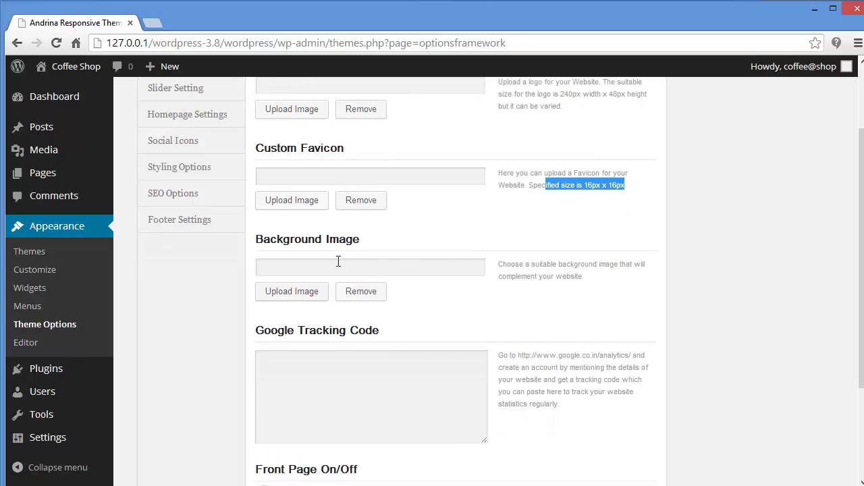
left_click(263, 301)
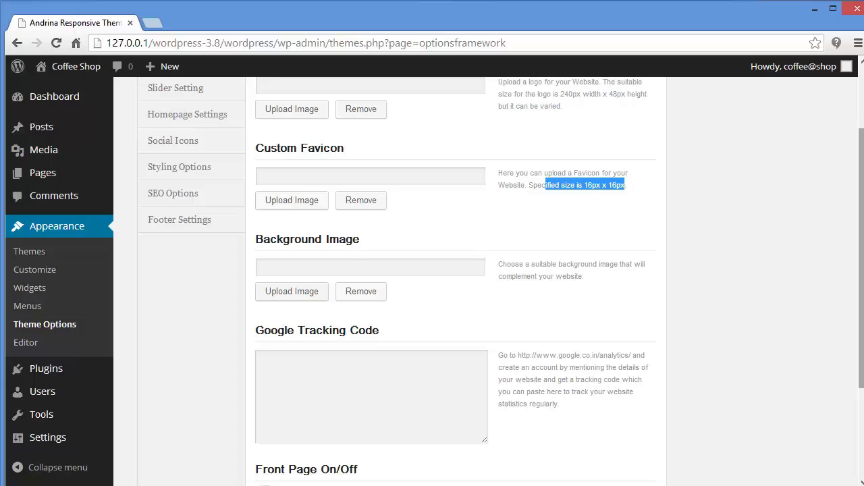
scroll(405, 254, "down", 3)
left_click(292, 286)
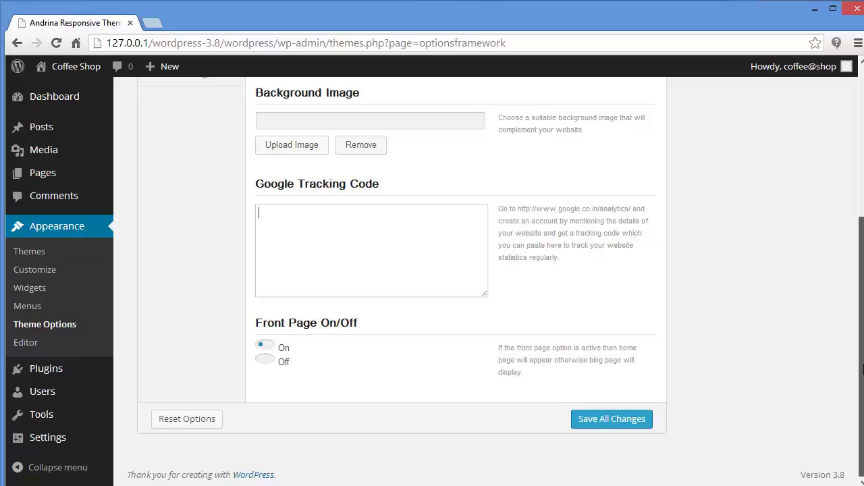
Upload the cofi coffee image as the Custom Logo
scroll(489, 139, "up", 4)
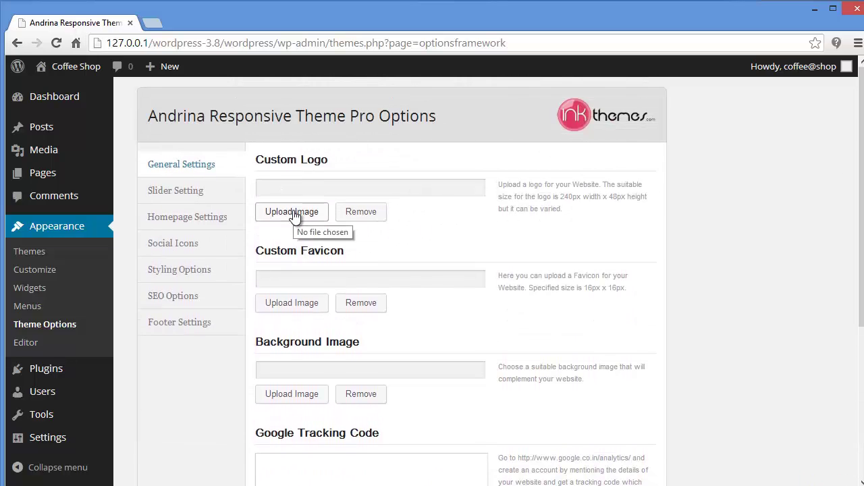
left_click(292, 211)
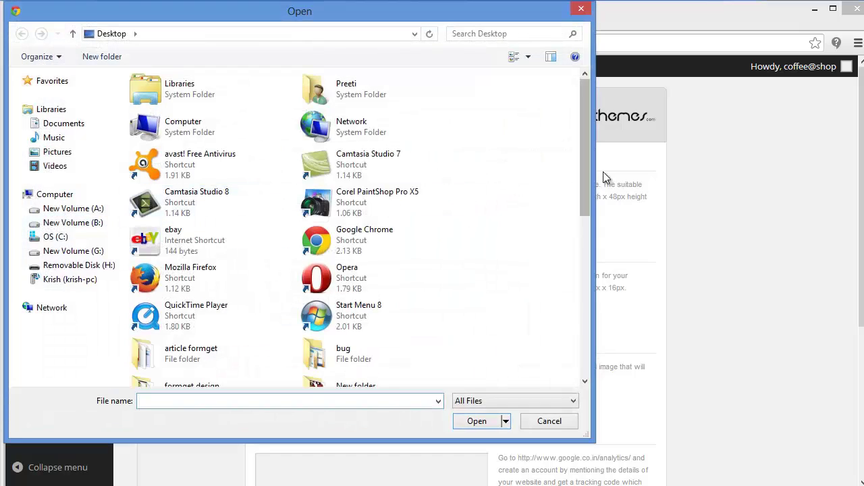
left_click_drag(587, 183, 571, 252)
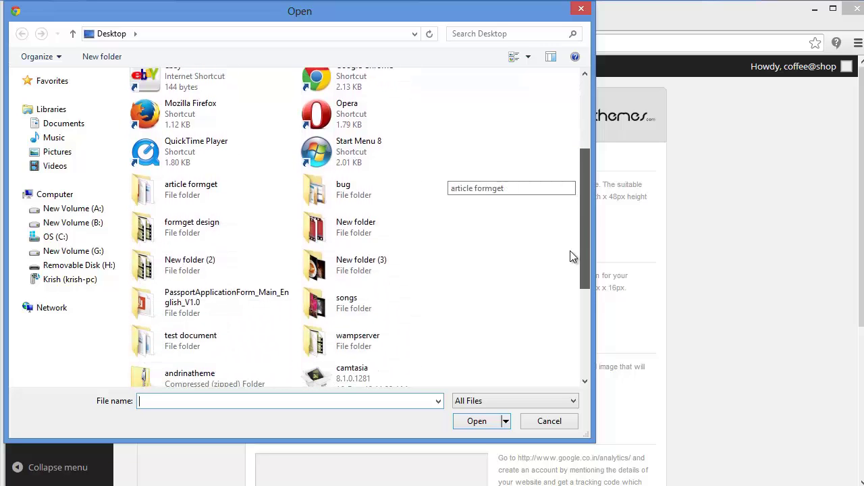
double_click(385, 269)
left_click(328, 102)
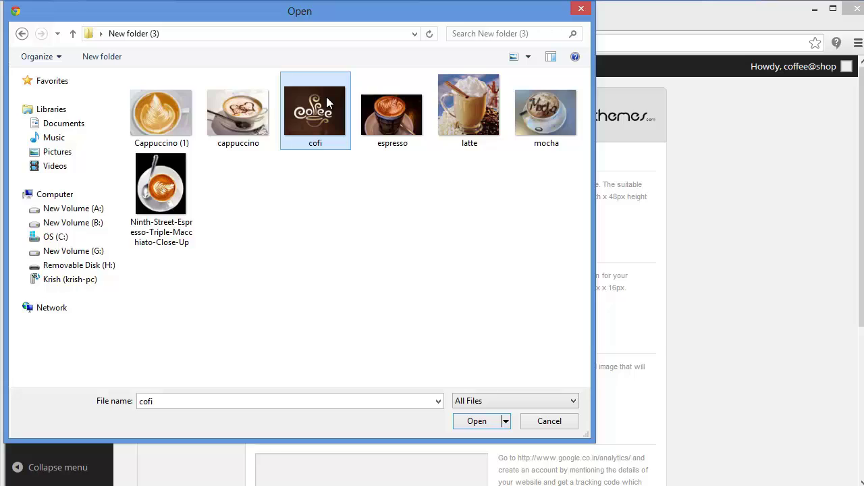
left_click(467, 422)
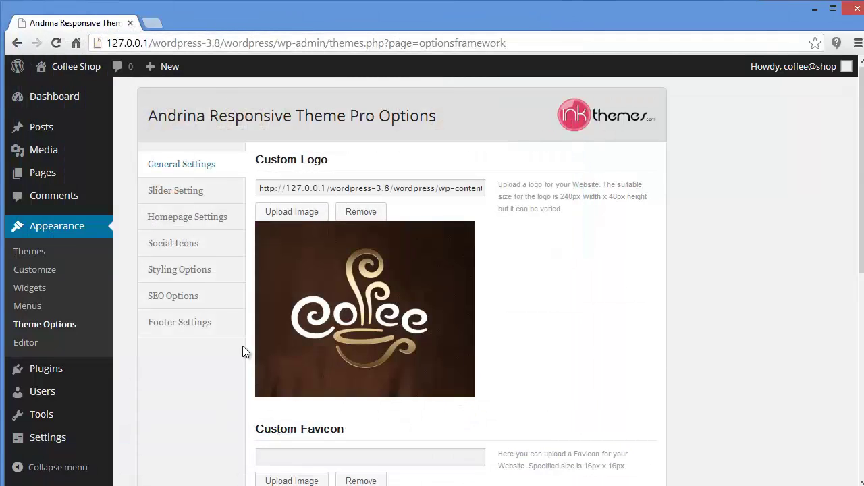
Upload cofi as the Custom Favicon and save all changes
scroll(409, 318, "down", 2)
left_click(276, 348)
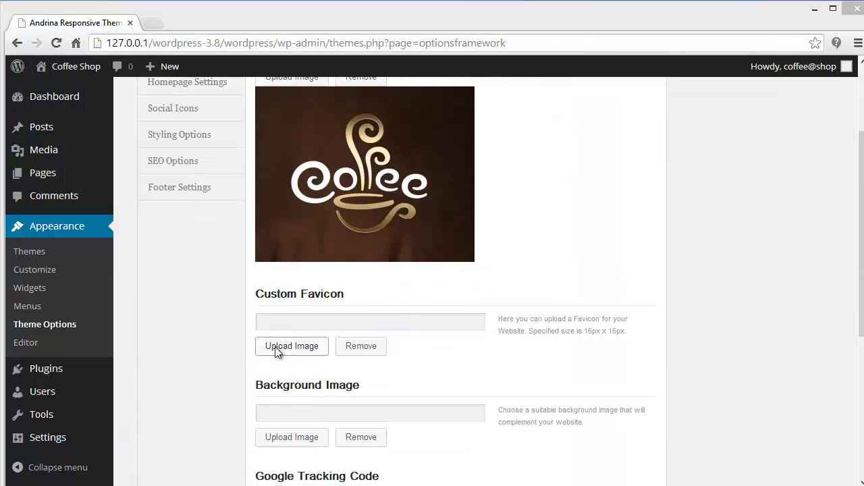
left_click(315, 119)
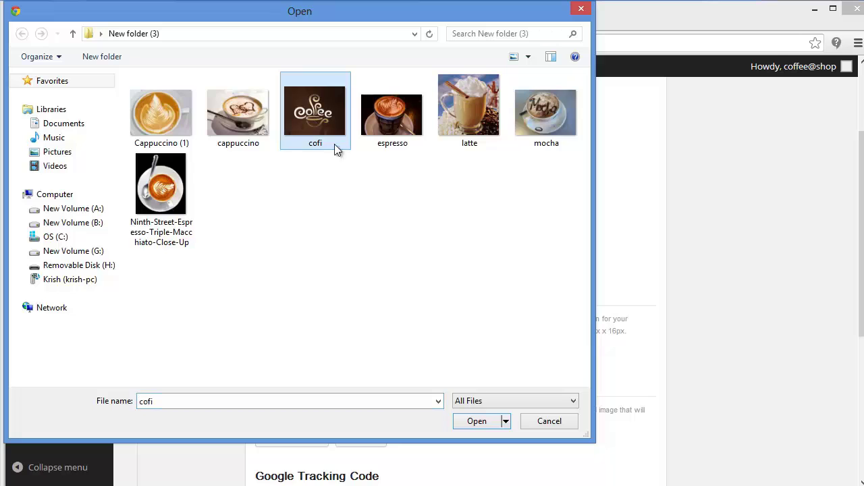
left_click(477, 424)
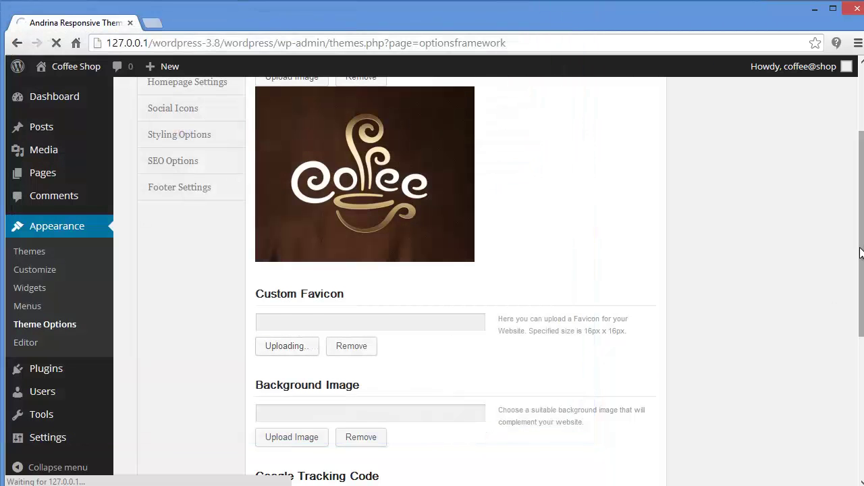
scroll(853, 352, "down", 3)
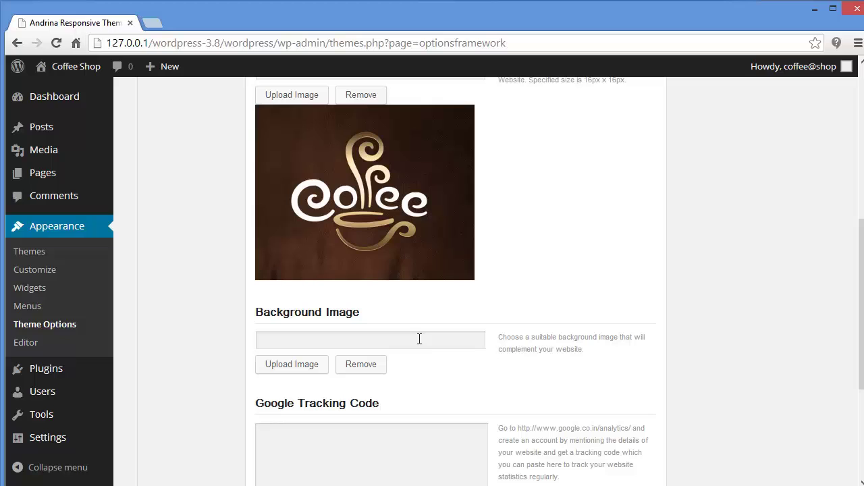
scroll(860, 311, "down", 2)
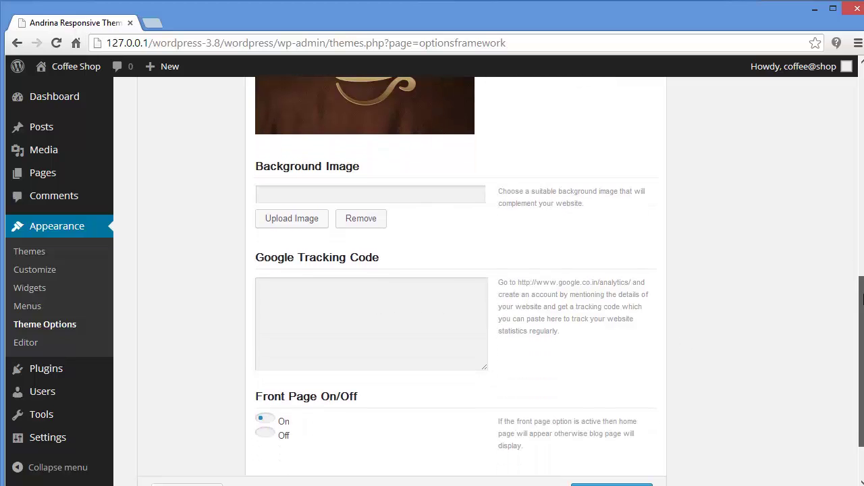
scroll(862, 332, "up", 1)
scroll(862, 332, "down", 2)
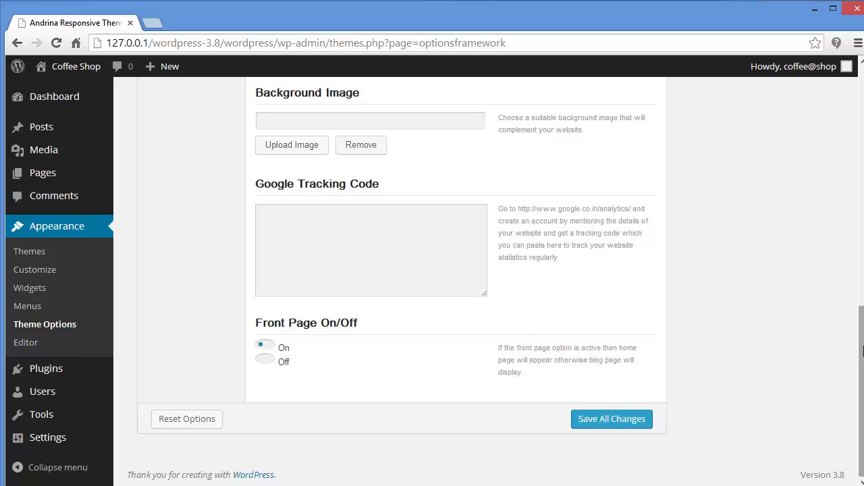
left_click(589, 419)
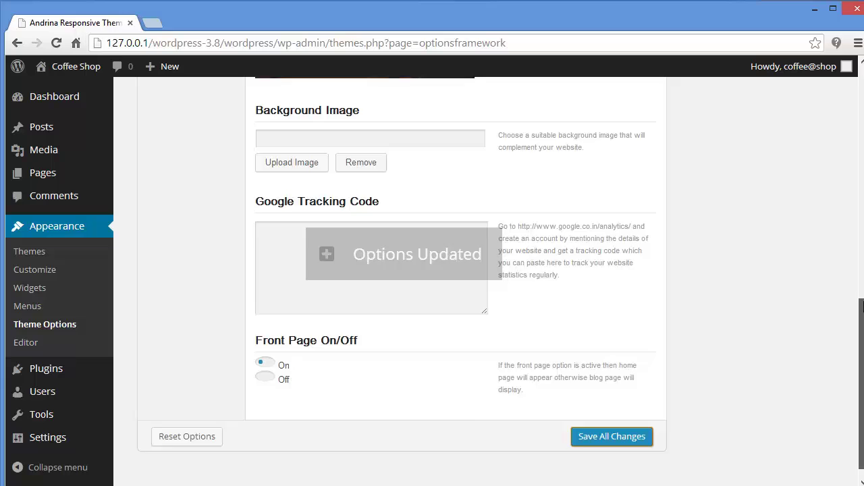
Open the live Coffee Shop site in a new tab and check its header logo
mouse_move(40, 71)
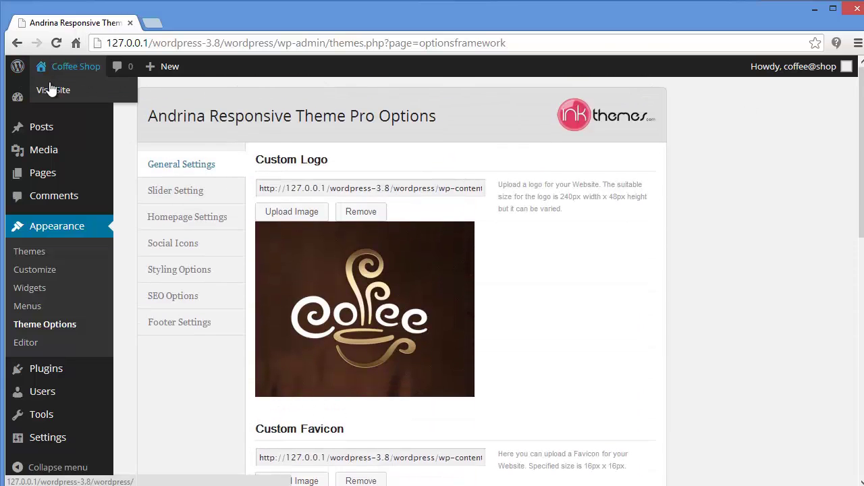
right_click(50, 85)
left_click(67, 90)
left_click(164, 19)
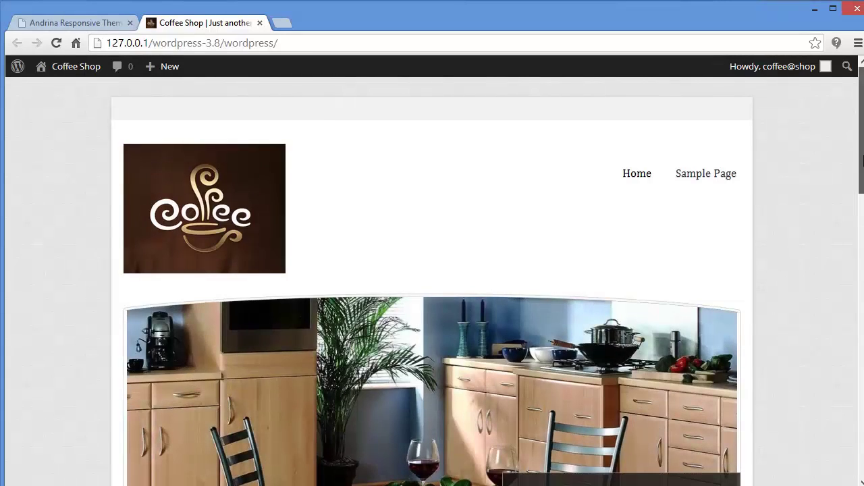
scroll(862, 156, "down", 1)
scroll(862, 156, "up", 1)
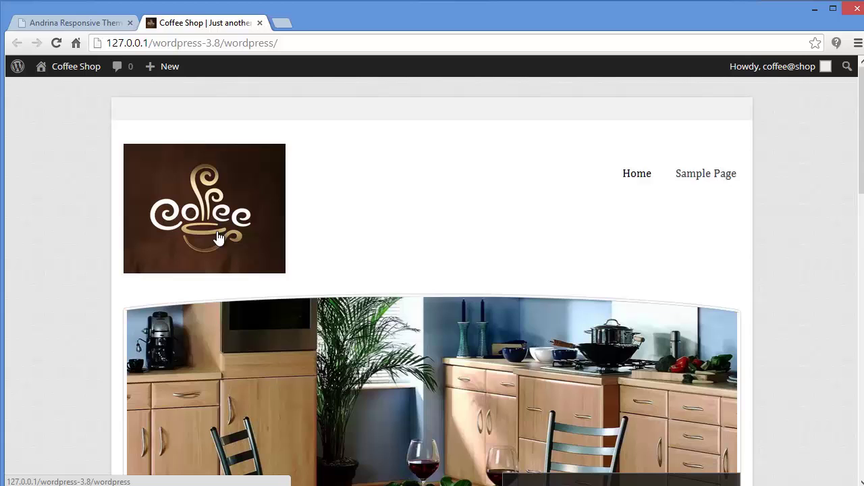
scroll(191, 121, "down", 1)
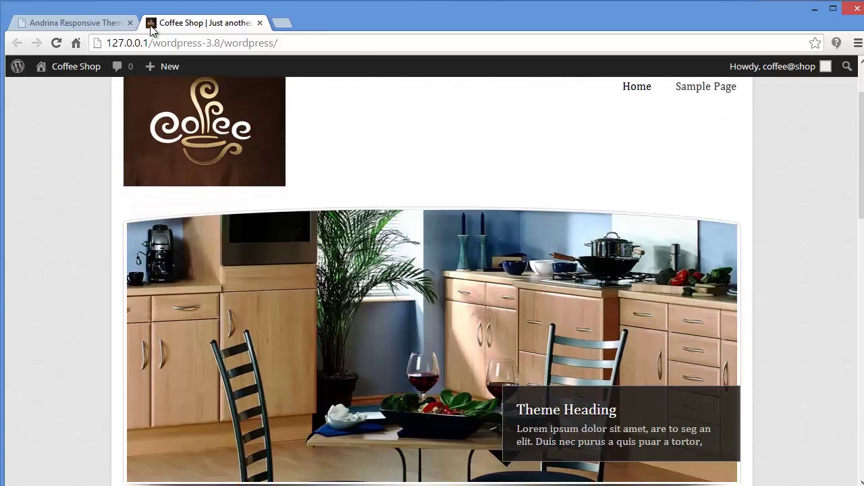
left_click_drag(863, 138, 863, 101)
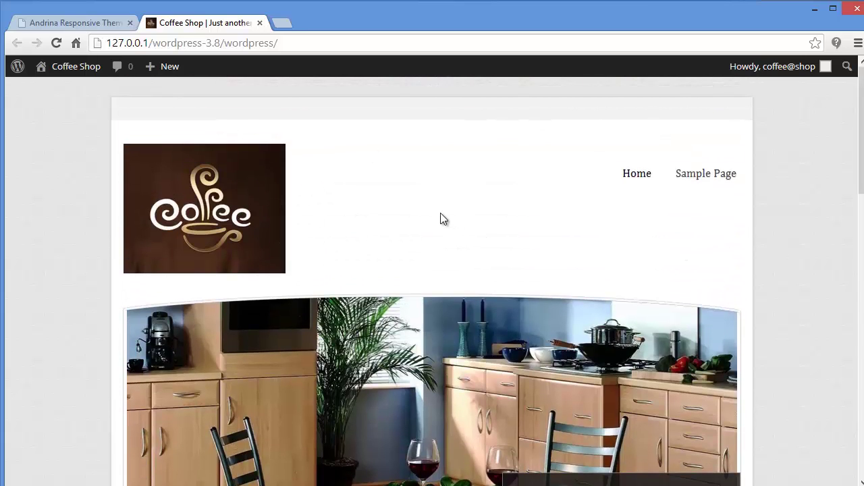
Show the Andrina Slider Setting section and compare it with the site's slider
left_click(55, 23)
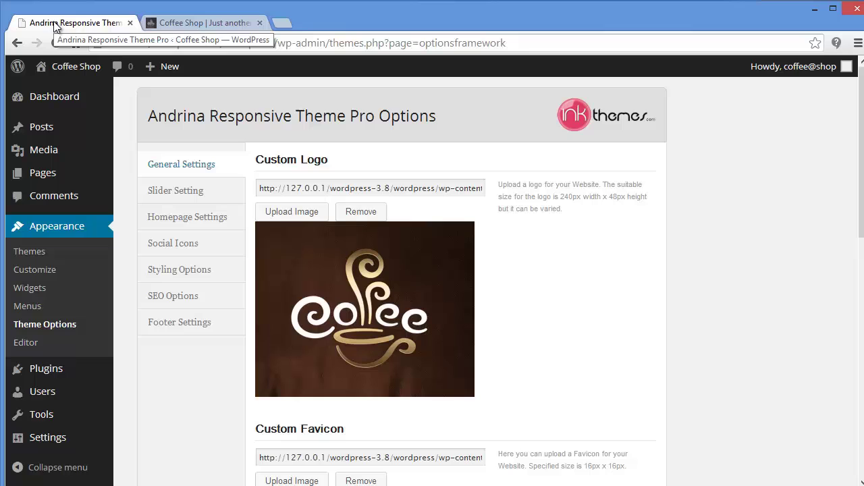
left_click(187, 197)
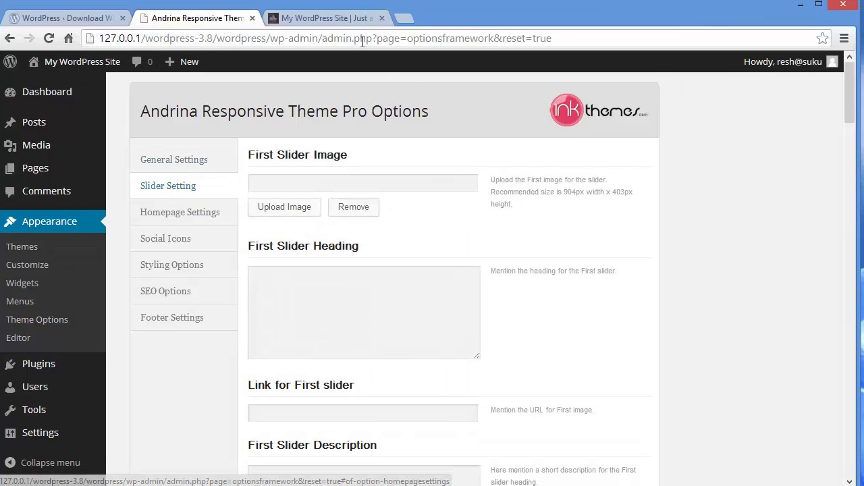
left_click(332, 23)
scroll(436, 214, "down", 2)
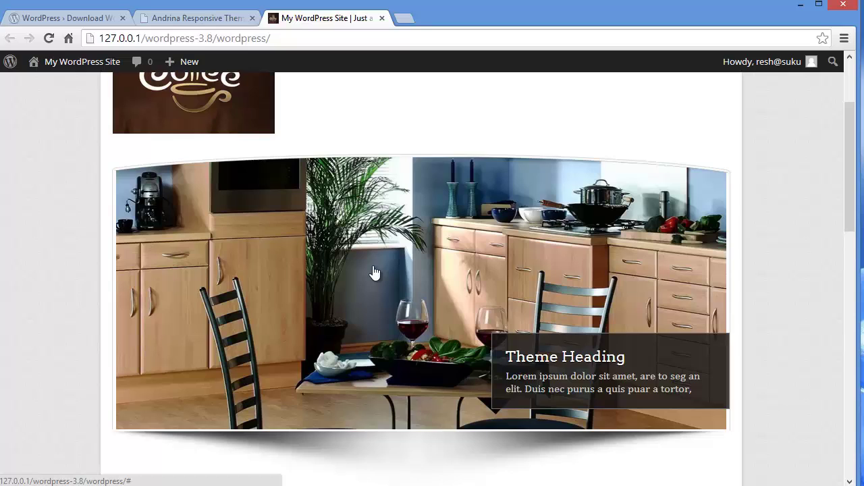
left_click(223, 19)
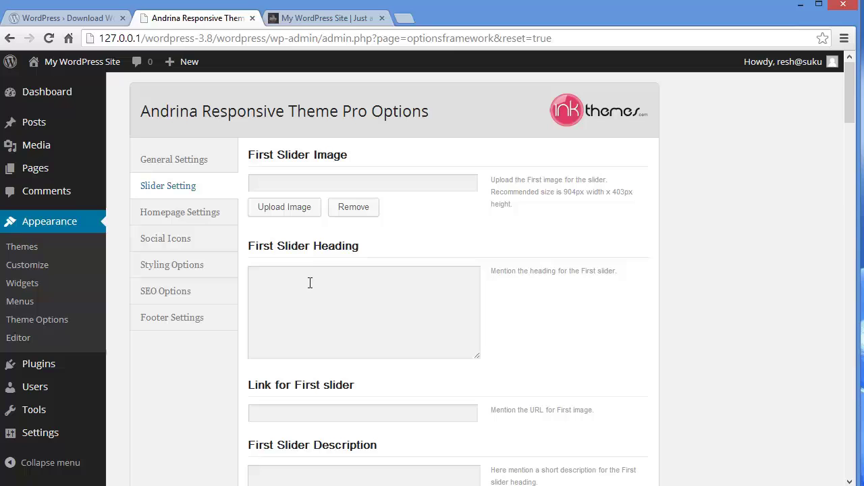
Enter 'Coffee Shop' as the First Slider Heading and save all changes
left_click(312, 314)
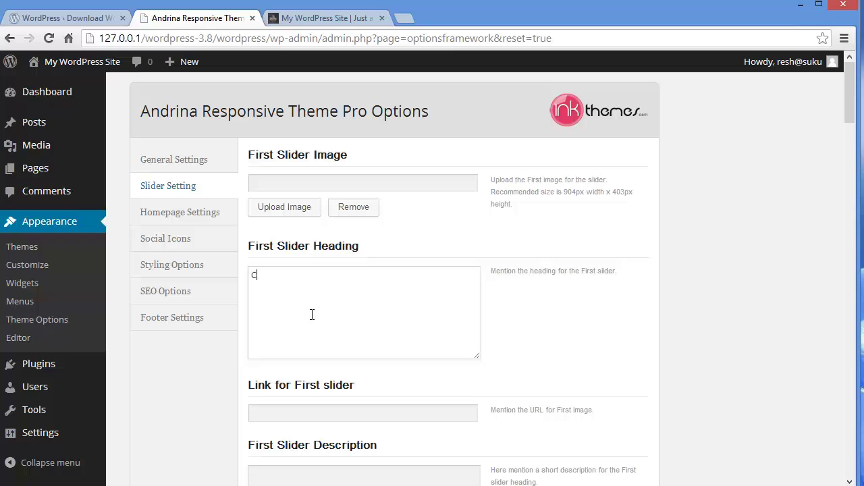
type("Coffee Shop")
left_click_drag(850, 105, 843, 471)
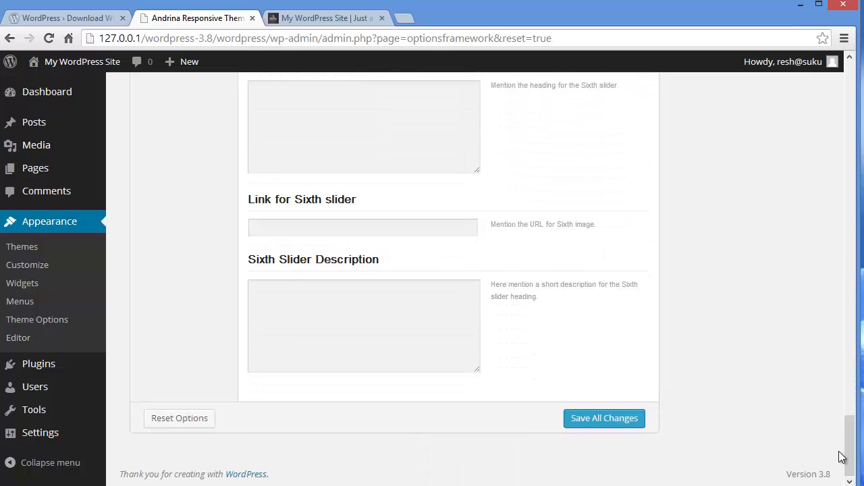
left_click(583, 425)
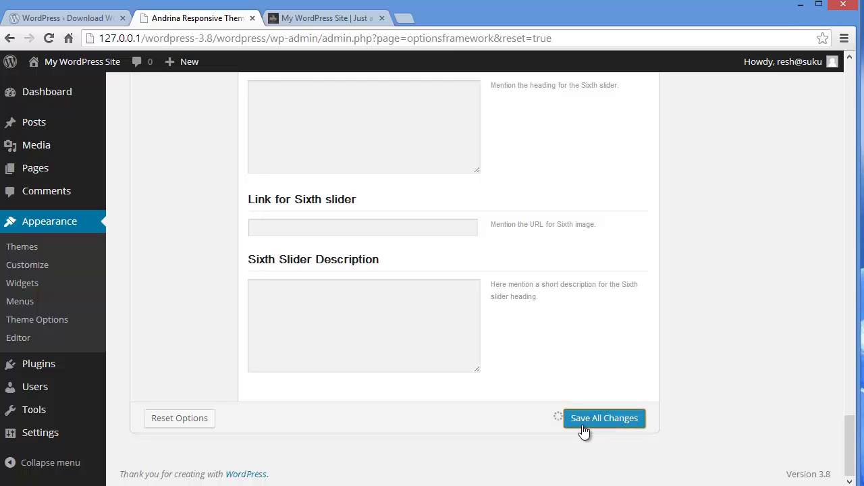
Reload the front page to confirm the 'Coffee Shop' slider caption, then go back to options
left_click(315, 20)
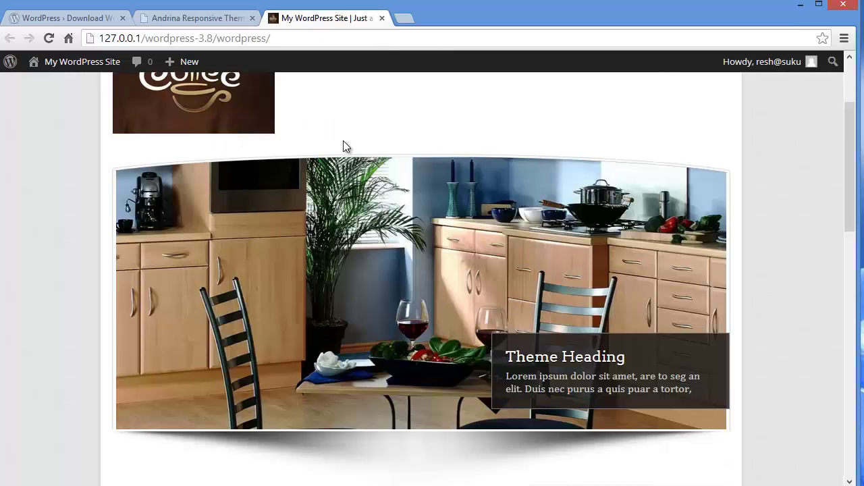
left_click(50, 39)
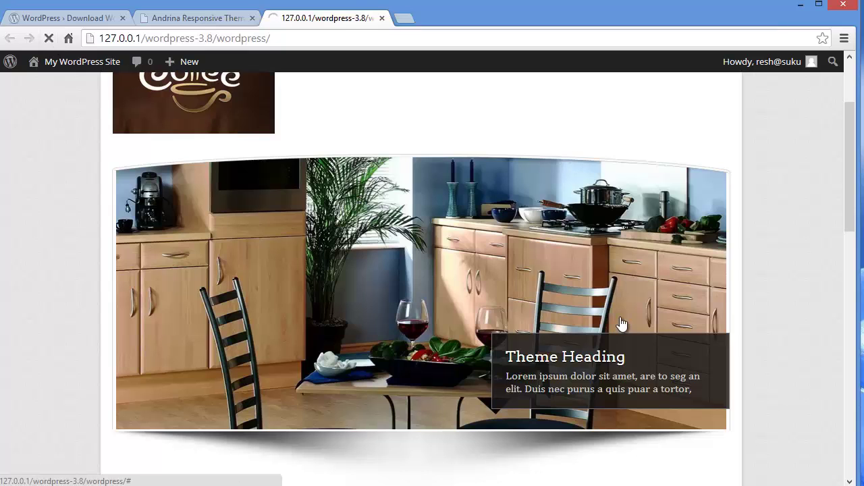
scroll(601, 311, "down", 2)
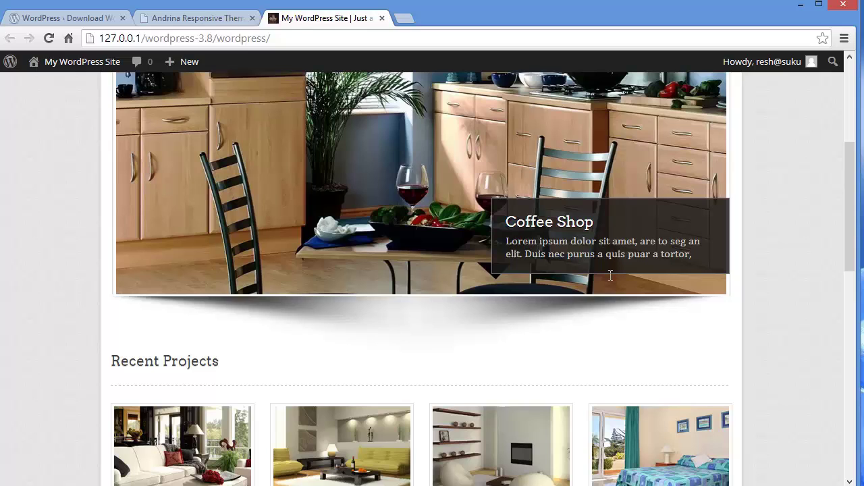
left_click(216, 21)
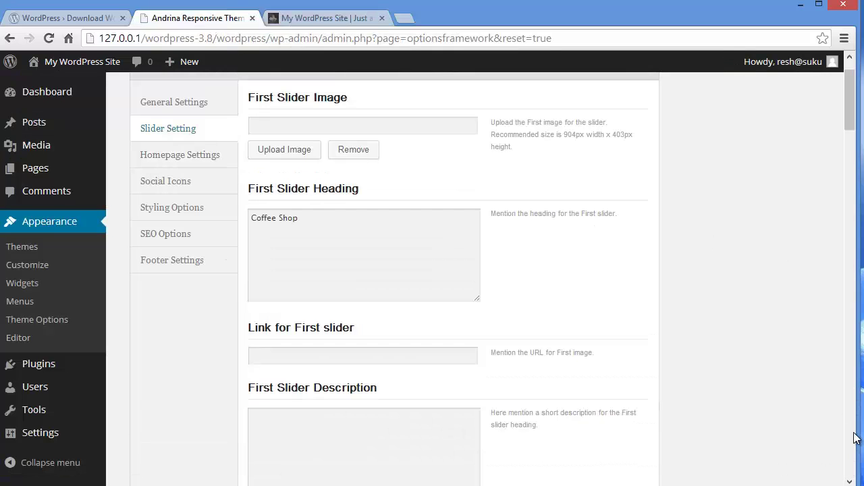
Open the Andrina homepage settings and compare them with the front page's Recent Projects heading
left_click(178, 163)
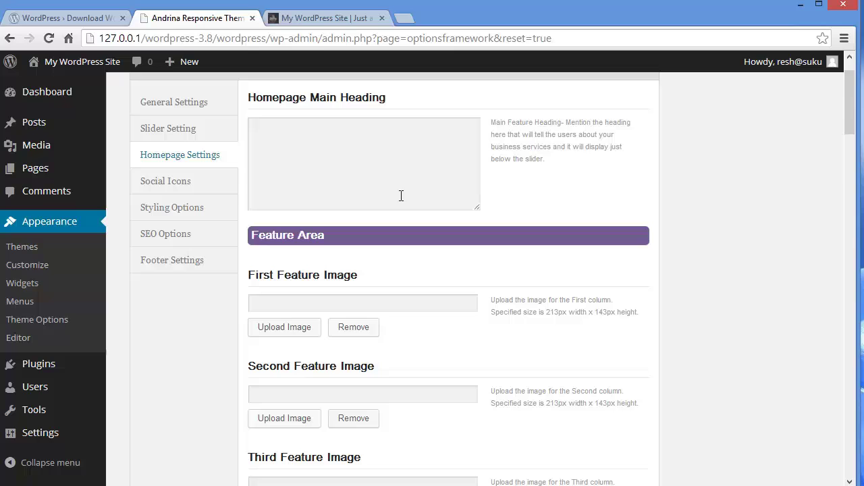
left_click(322, 19)
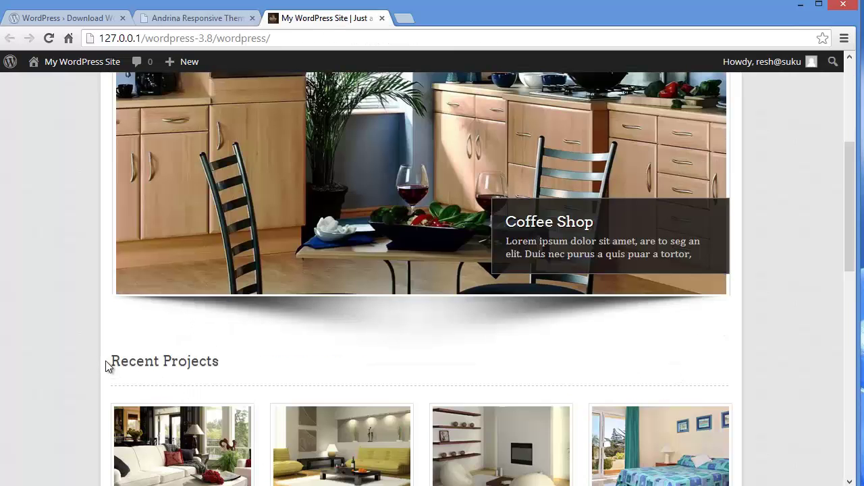
left_click_drag(106, 362, 254, 360)
left_click(219, 21)
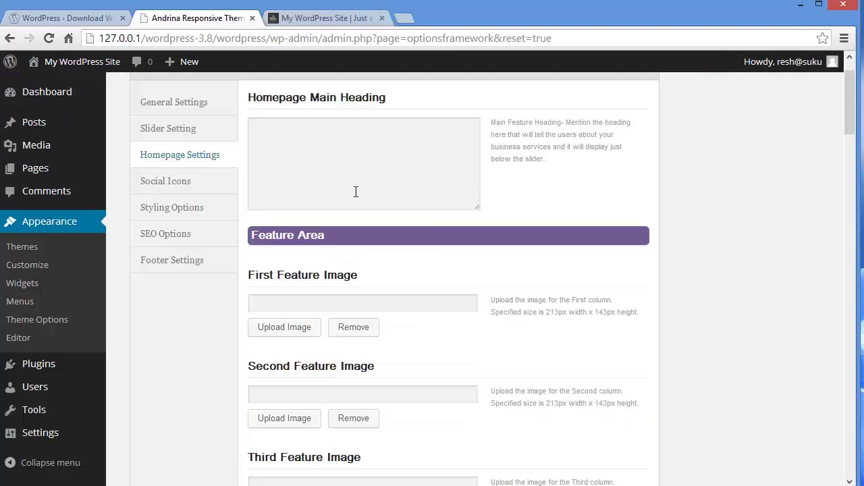
scroll(837, 247, "down", 2)
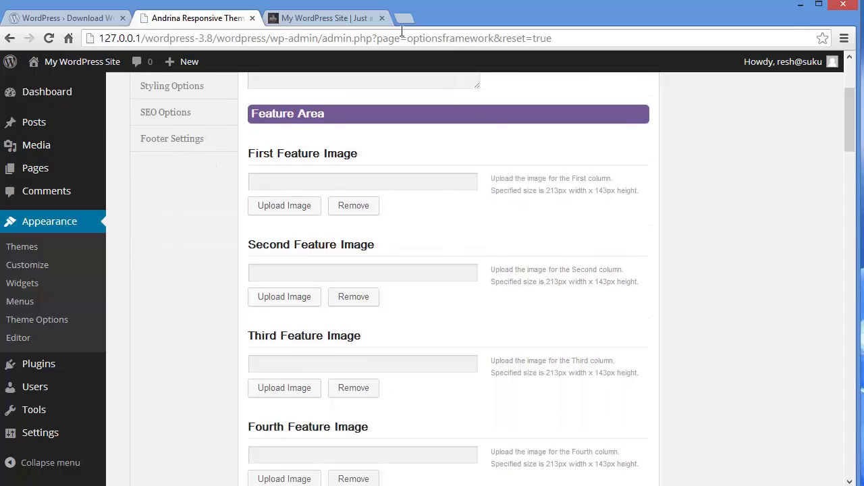
Compare the front page's blog section with the Homepage Two Cols options
left_click(329, 22)
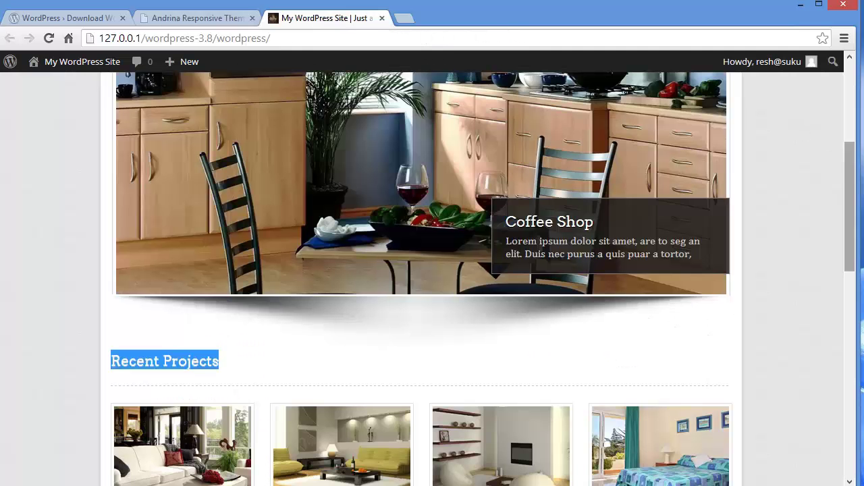
left_click_drag(854, 179, 849, 236)
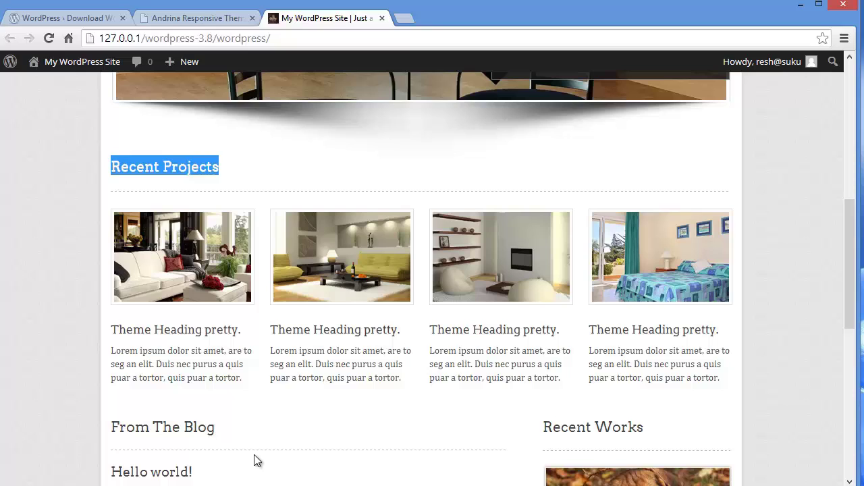
left_click(227, 407)
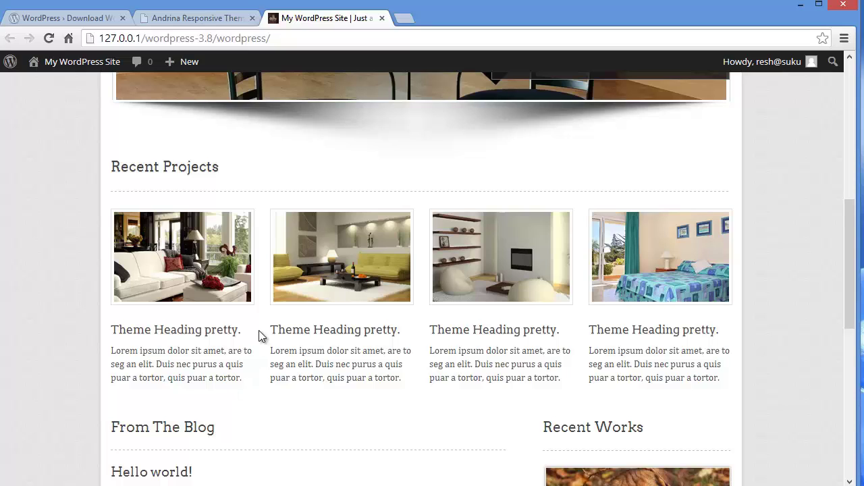
left_click(195, 24)
left_click_drag(849, 150, 827, 388)
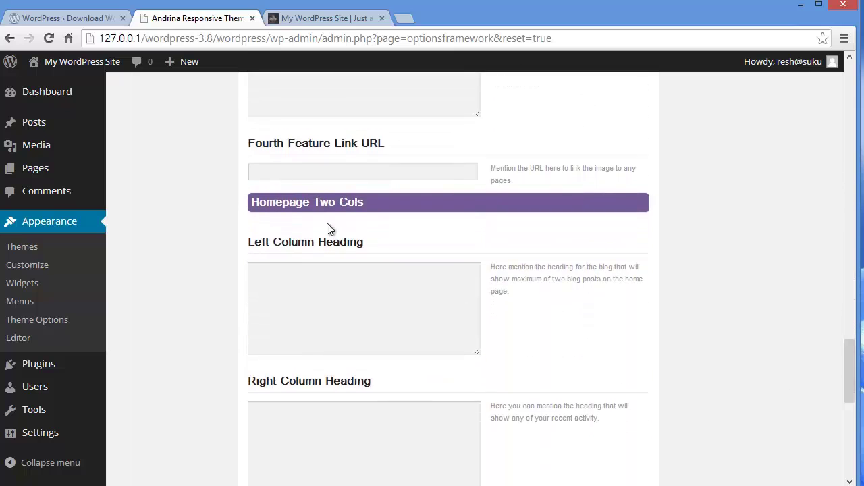
left_click(322, 18)
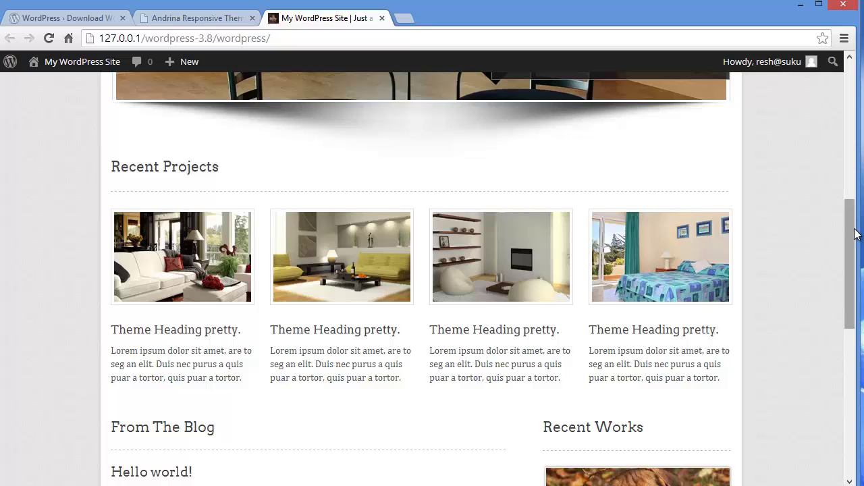
left_click_drag(855, 233, 850, 319)
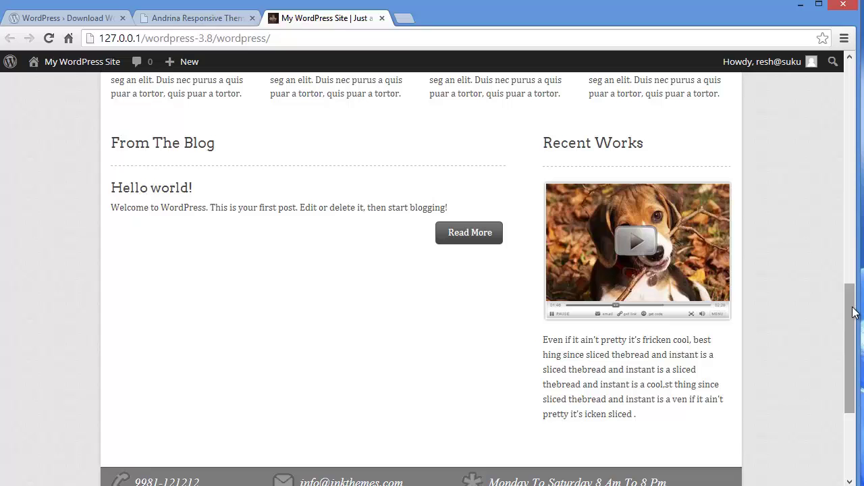
left_click(222, 23)
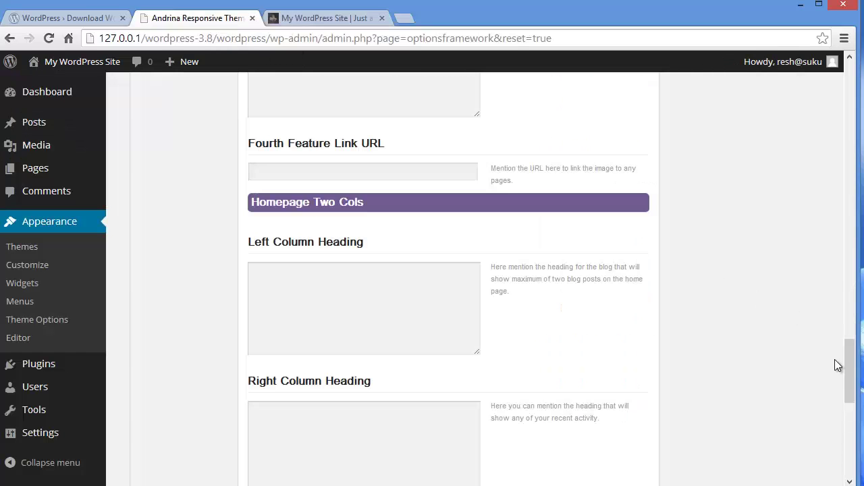
left_click_drag(848, 362, 854, 436)
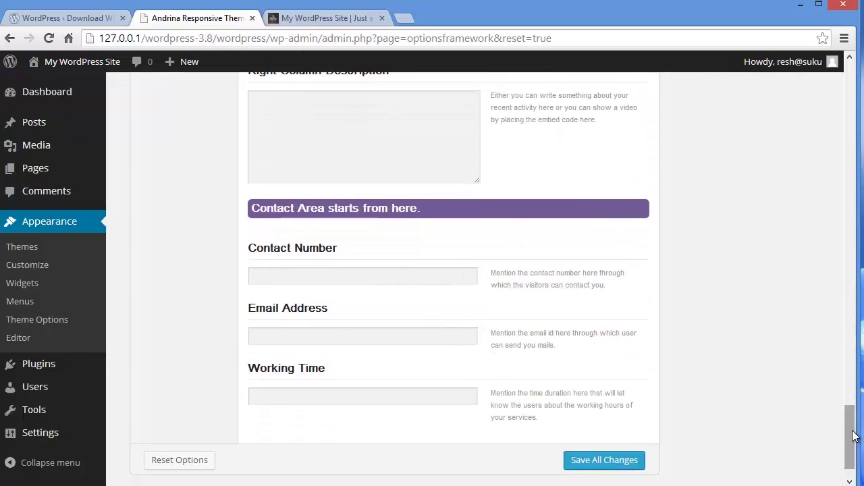
left_click(301, 20)
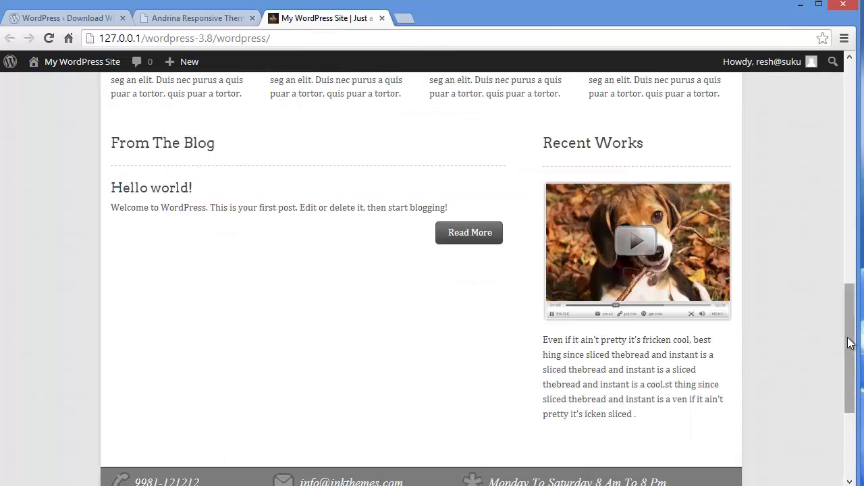
left_click_drag(849, 342, 851, 413)
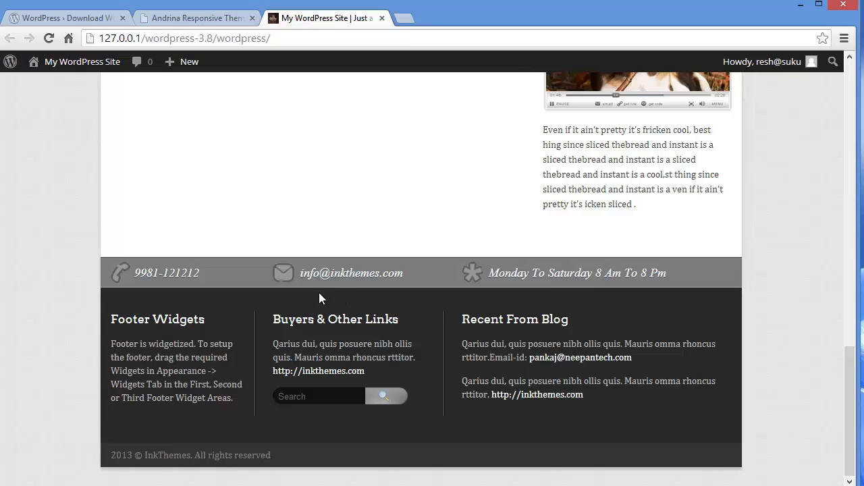
left_click(196, 18)
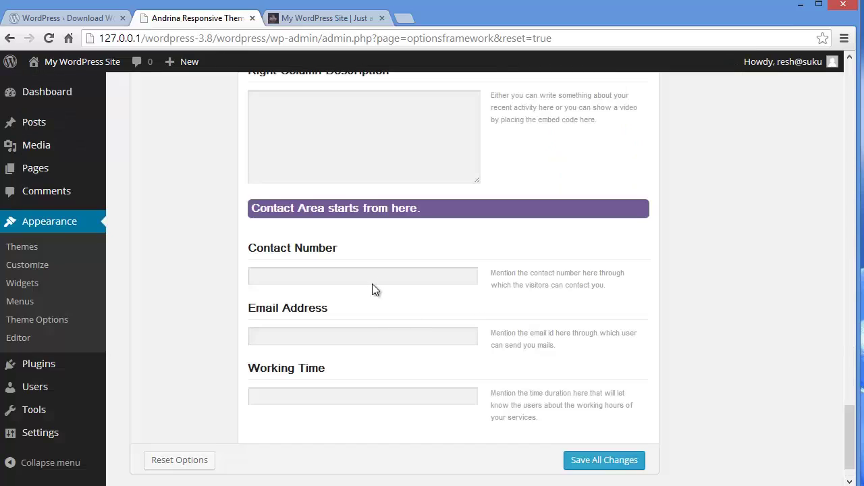
left_click(313, 20)
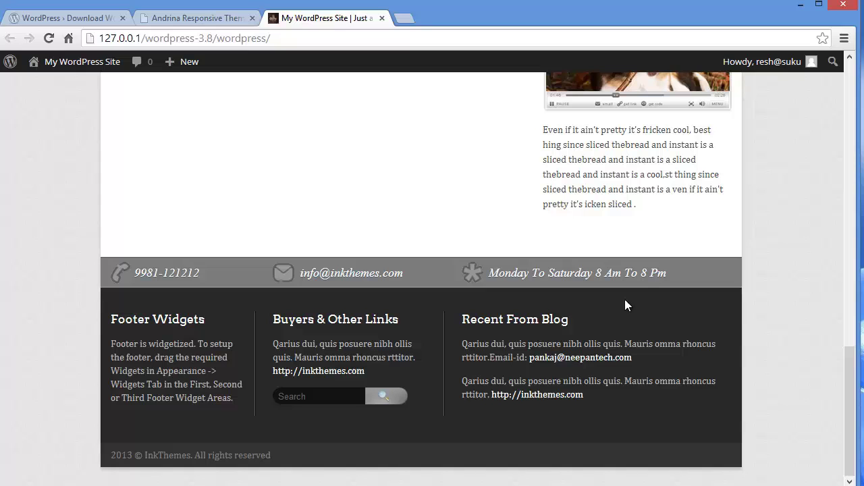
left_click(200, 22)
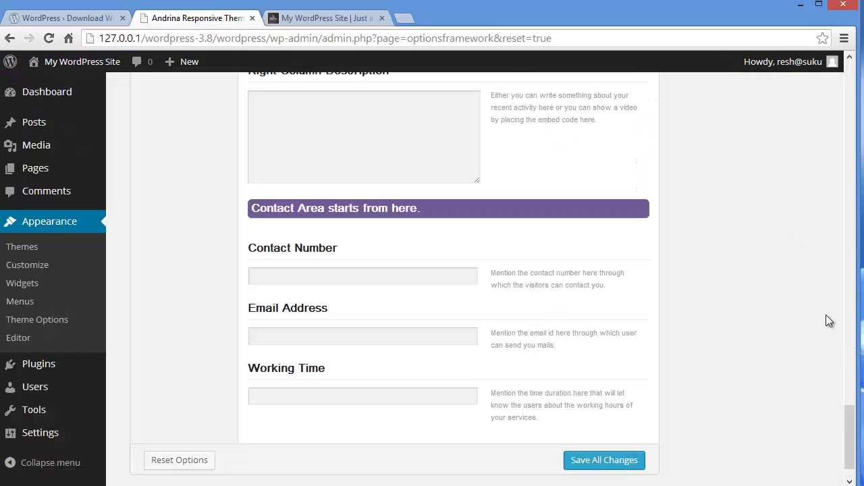
left_click_drag(850, 422, 850, 90)
Show the Andrina Social Icons settings with the empty Facebook, Twitter, RSS, YouTube and Yahoo URLs
left_click(196, 172)
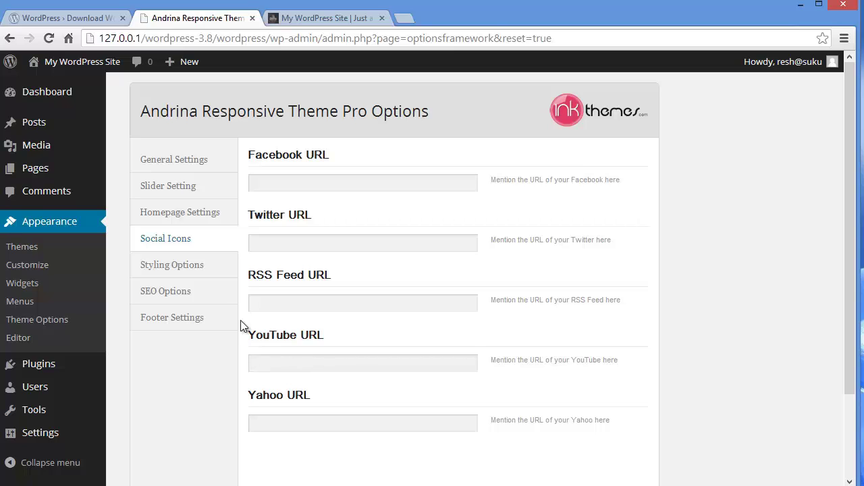
In Styling Options, keep the black stylesheet and Default theme language, leaving Custom CSS empty
left_click(199, 275)
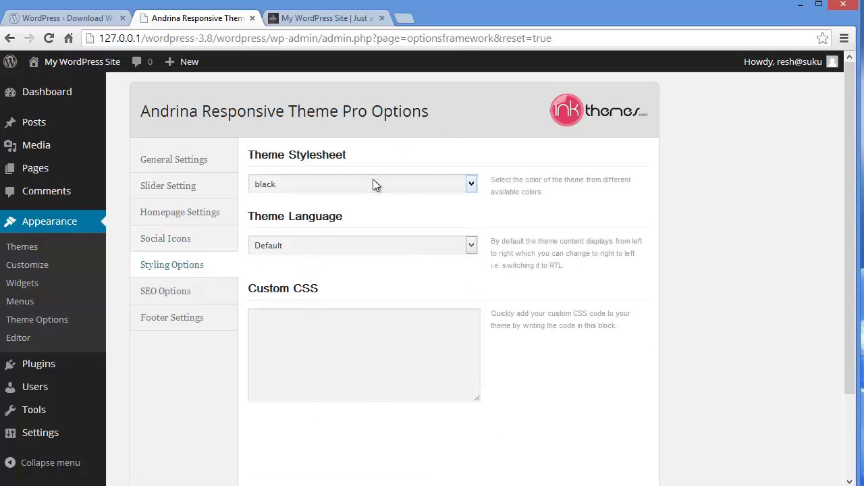
left_click(372, 181)
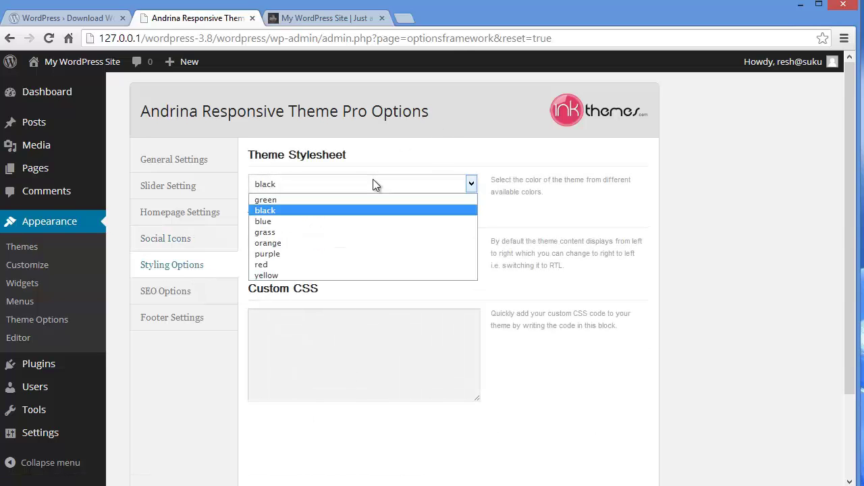
left_click(283, 213)
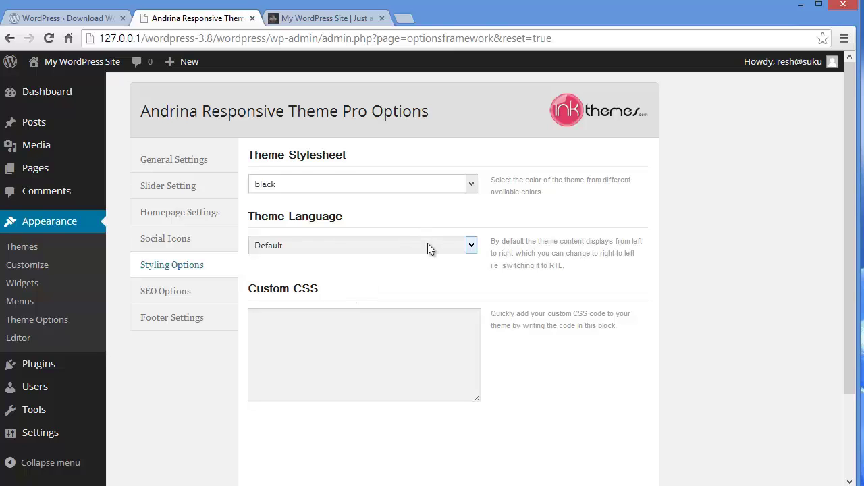
left_click(428, 244)
left_click(349, 289)
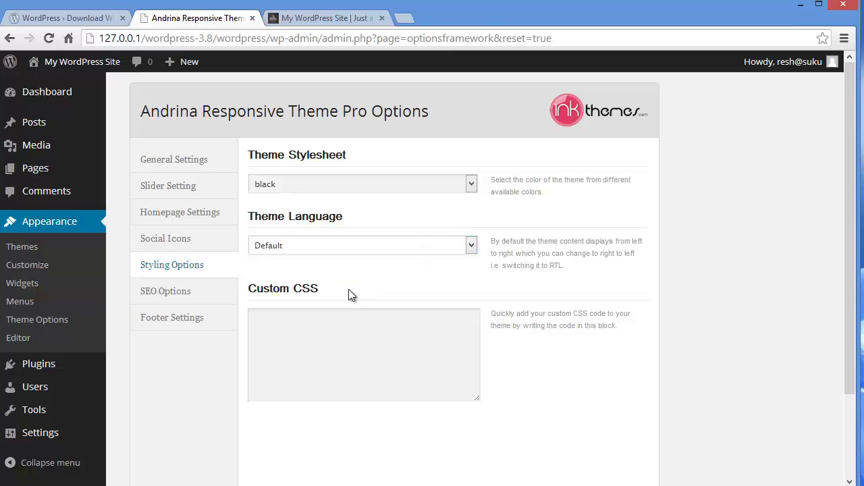
left_click(351, 357)
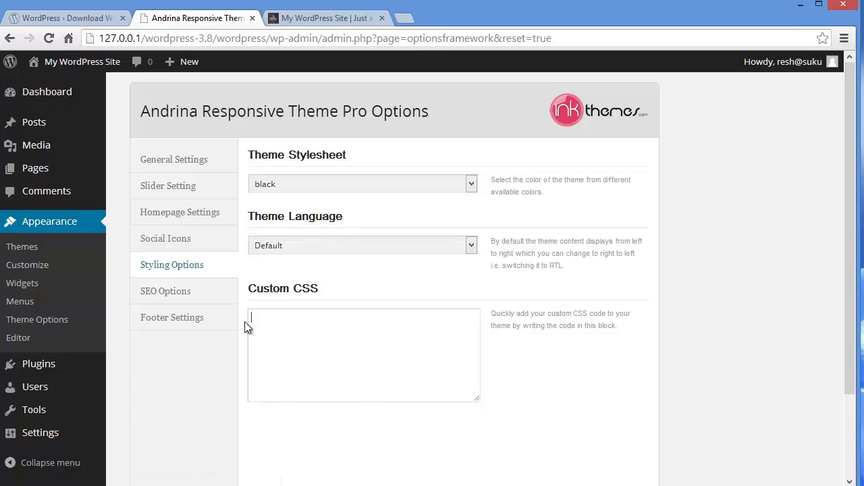
Look through the SEO Options' empty Meta Keywords, Meta Description and Meta Author Name fields
left_click(167, 293)
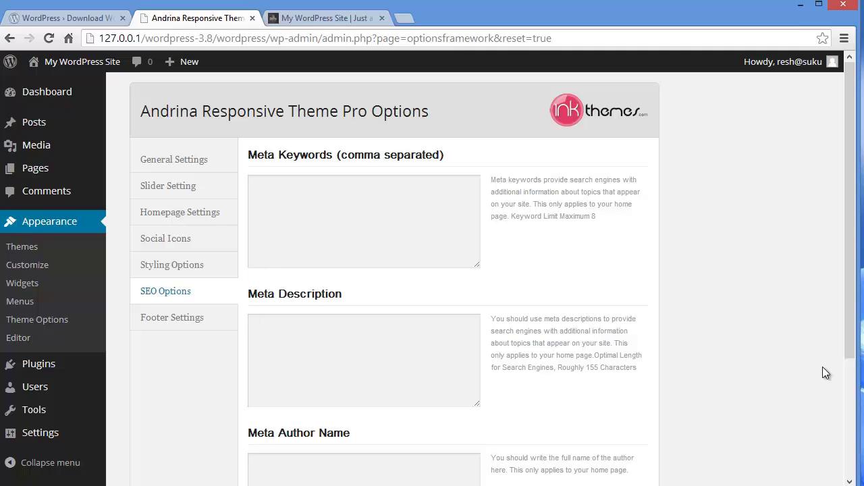
left_click_drag(848, 264, 847, 302)
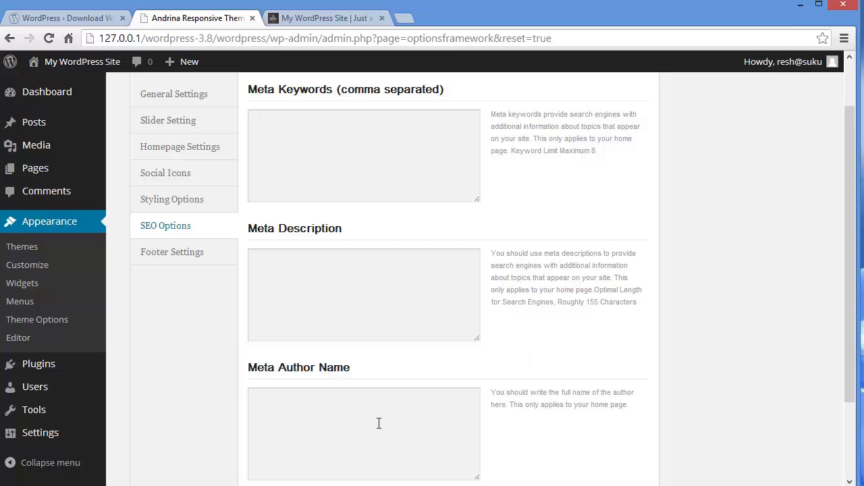
Set the Andrina footer text to 'My coffee shop', save all changes, and go back to the live site
left_click(203, 269)
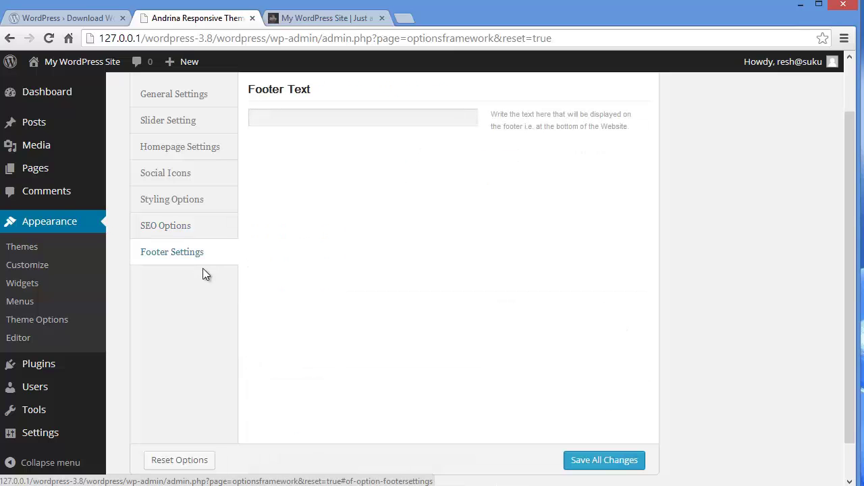
left_click(296, 19)
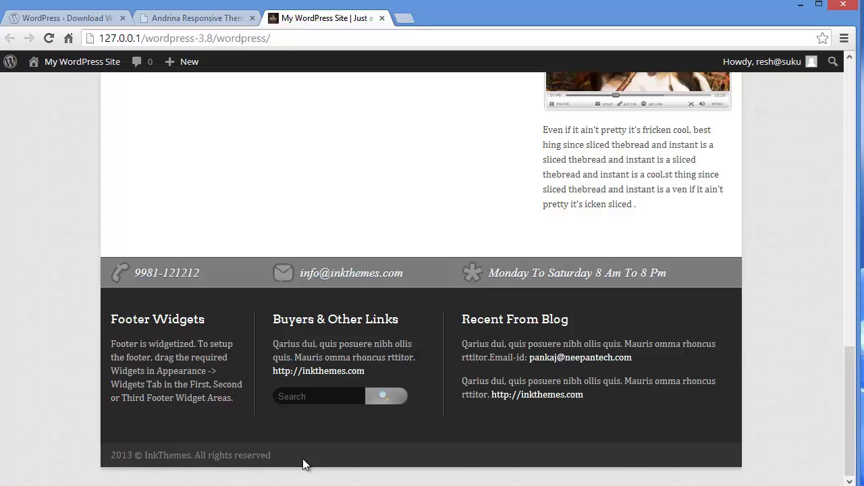
left_click(213, 21)
left_click(290, 122)
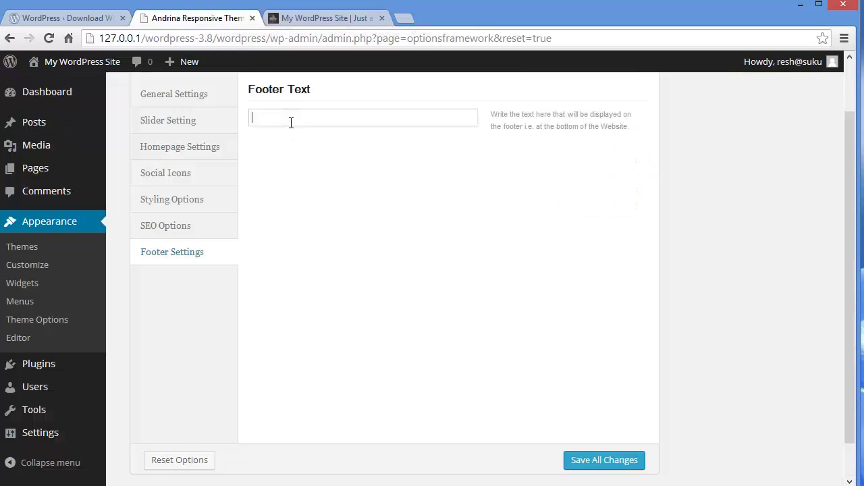
left_click(293, 20)
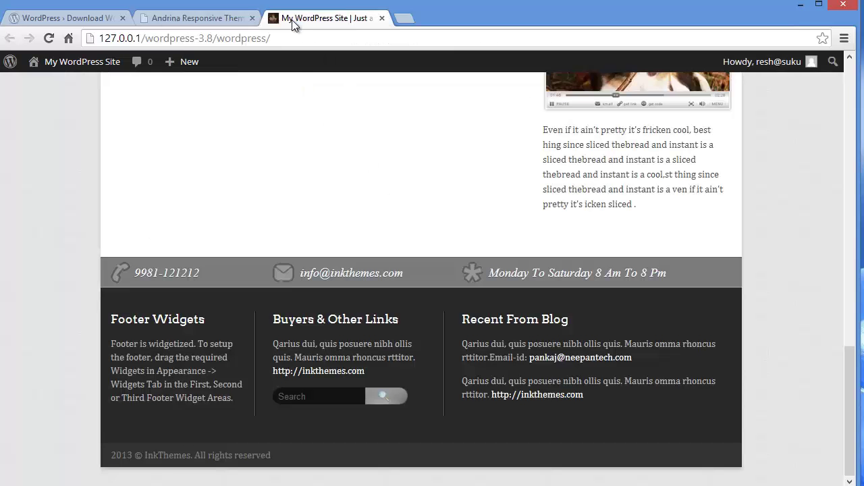
left_click(185, 17)
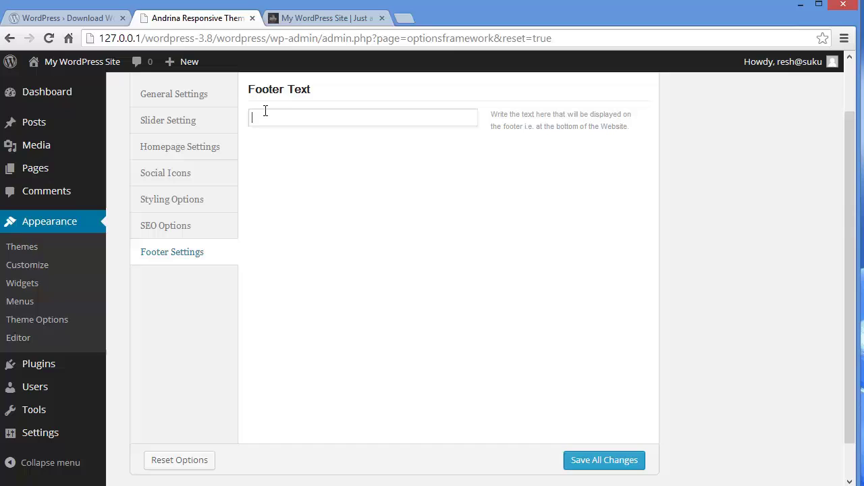
type("My cooffee shop")
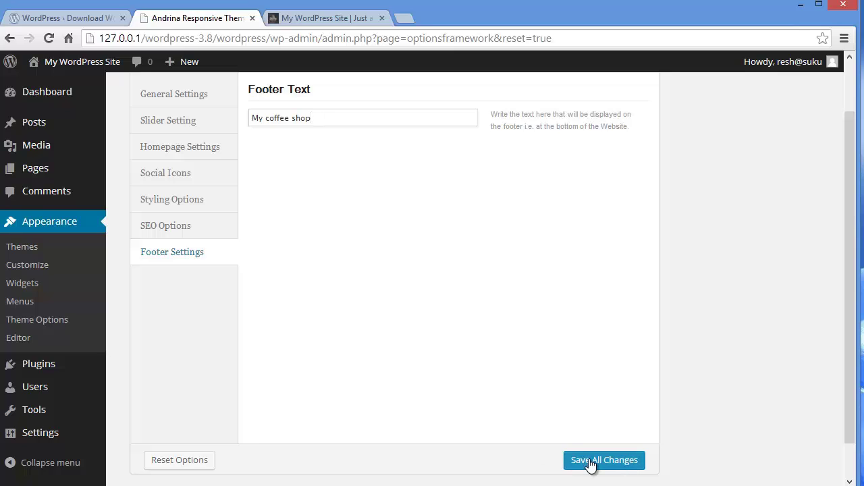
left_click(590, 463)
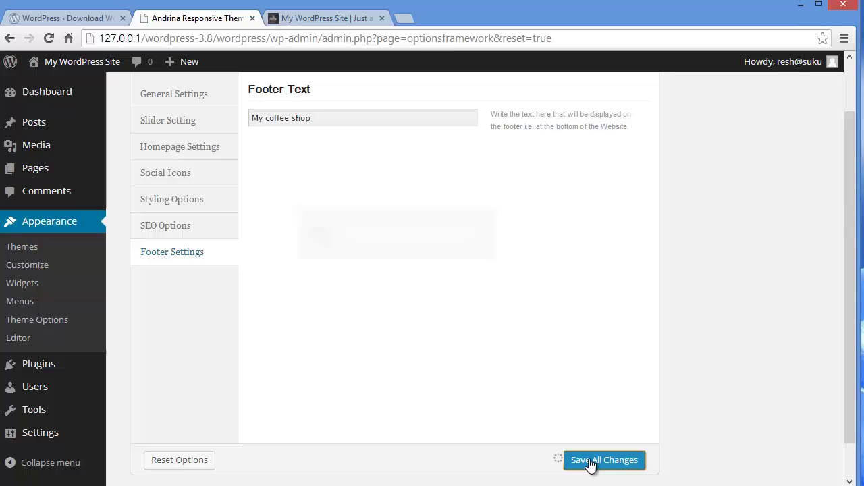
left_click(322, 25)
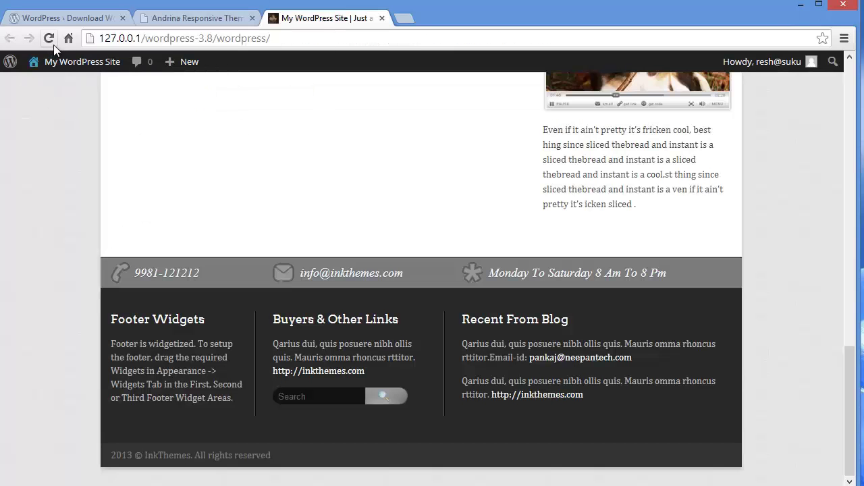
Reload the live site to confirm the 'My coffee shop' footer, then go back to Theme Options
left_click(81, 61)
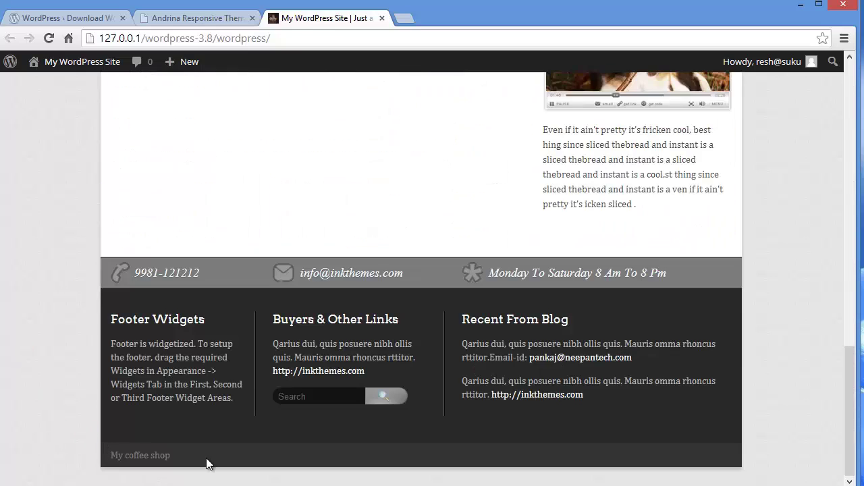
left_click(207, 20)
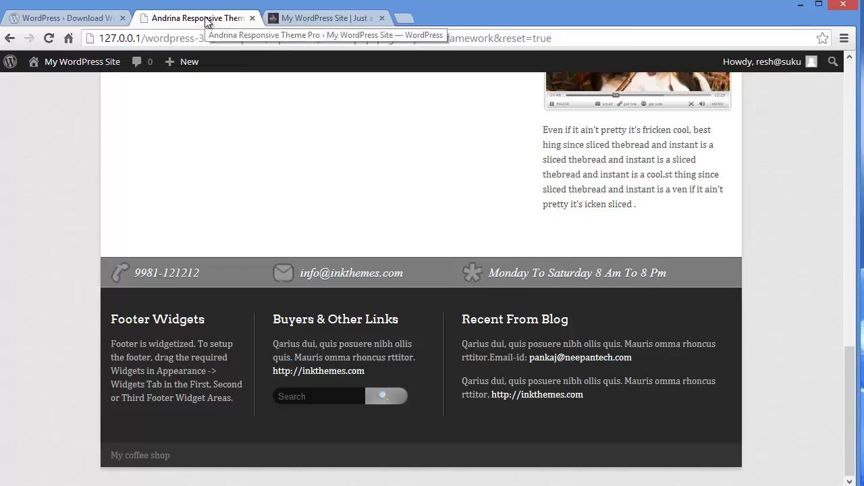